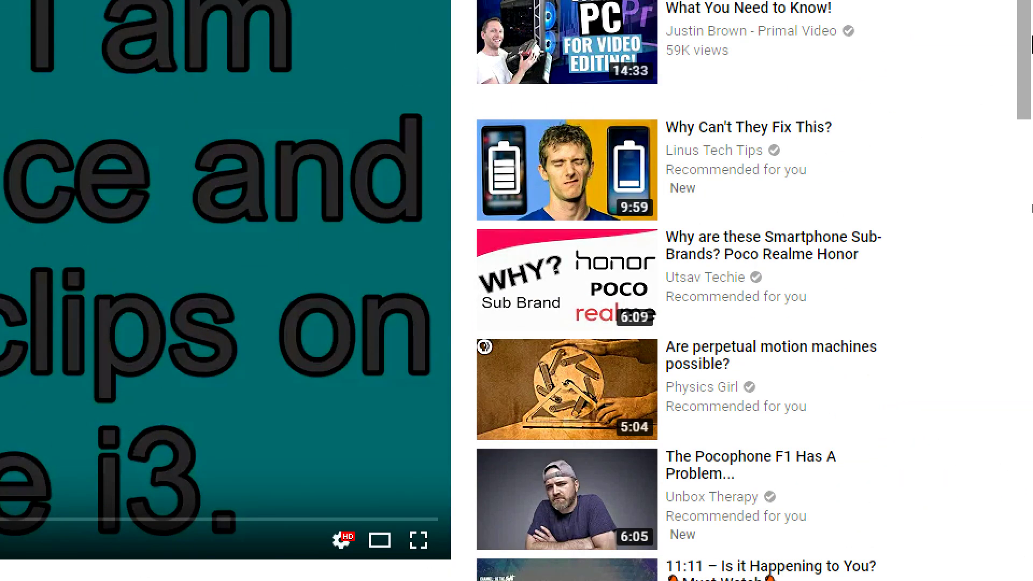
Step: Scroll down the '4K Video Editing on Core i3' watch page to its 10 comments, then back up slightly
scroll(672, 70, "down", 3)
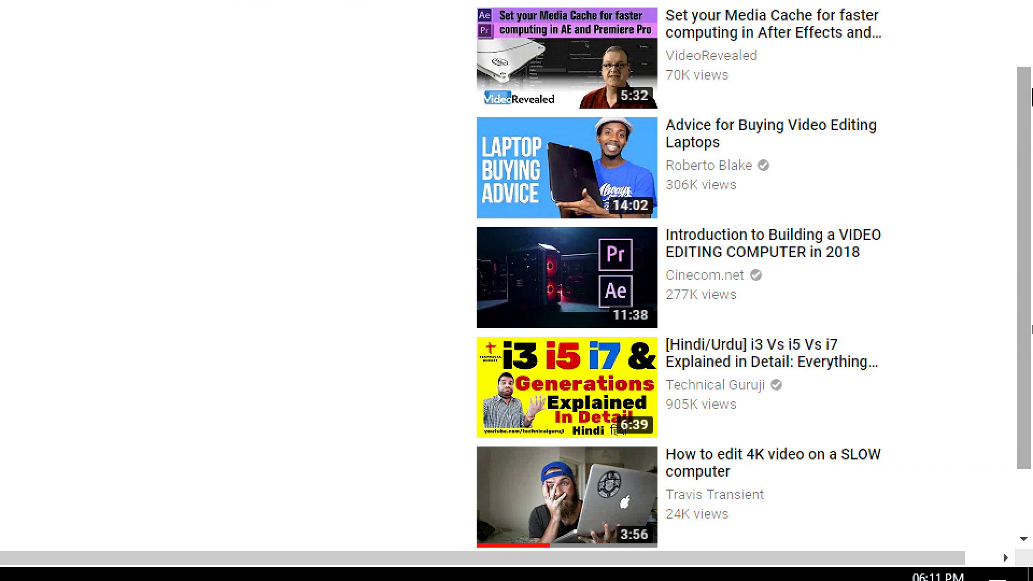
scroll(1032, 97, "up", 2)
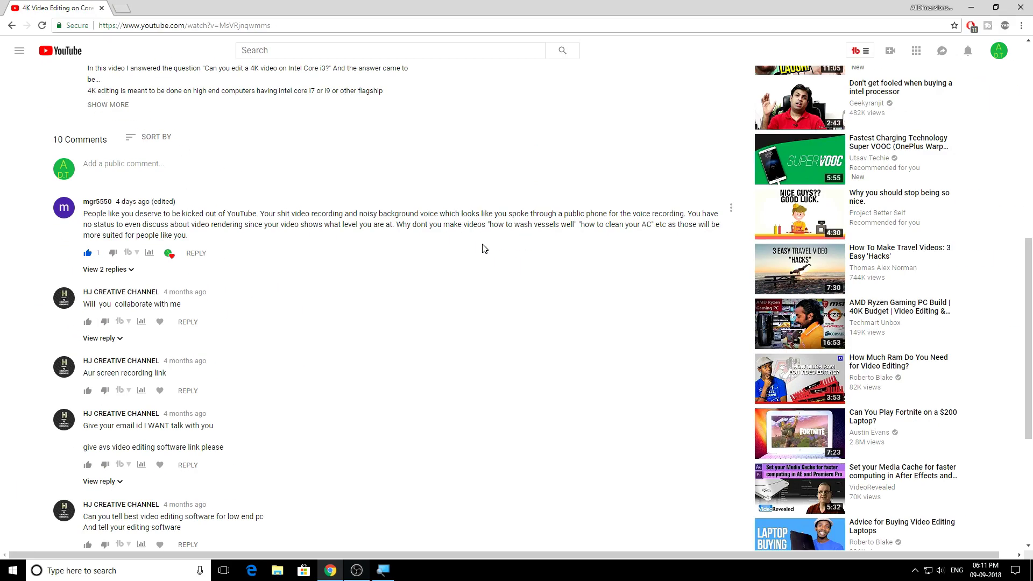
Step: Highlight and clear the first comment, scroll to the top, then select '4k recording rn5p.mp4' in Videos
left_click_drag(192, 237, 88, 217)
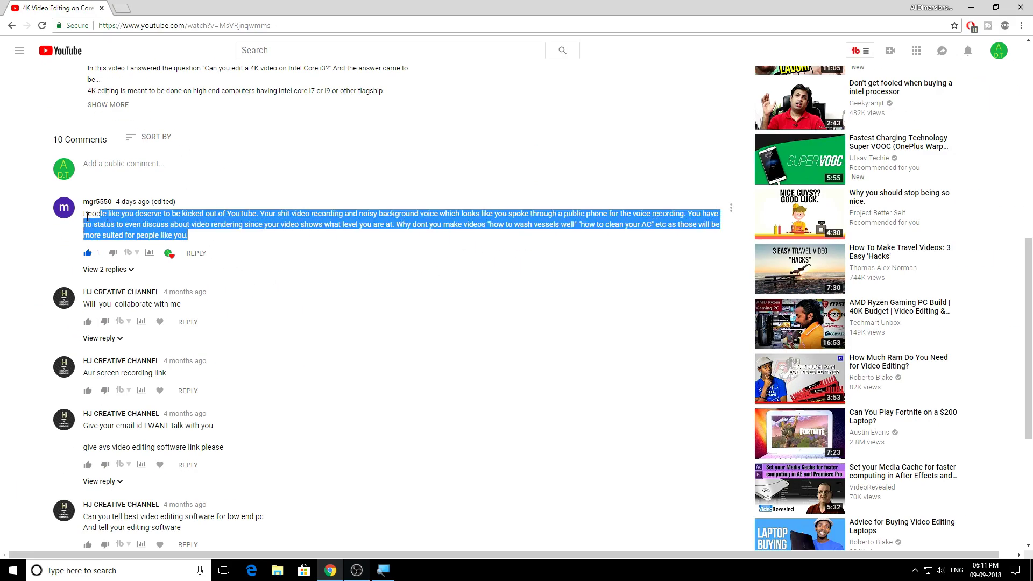
left_click(12, 247)
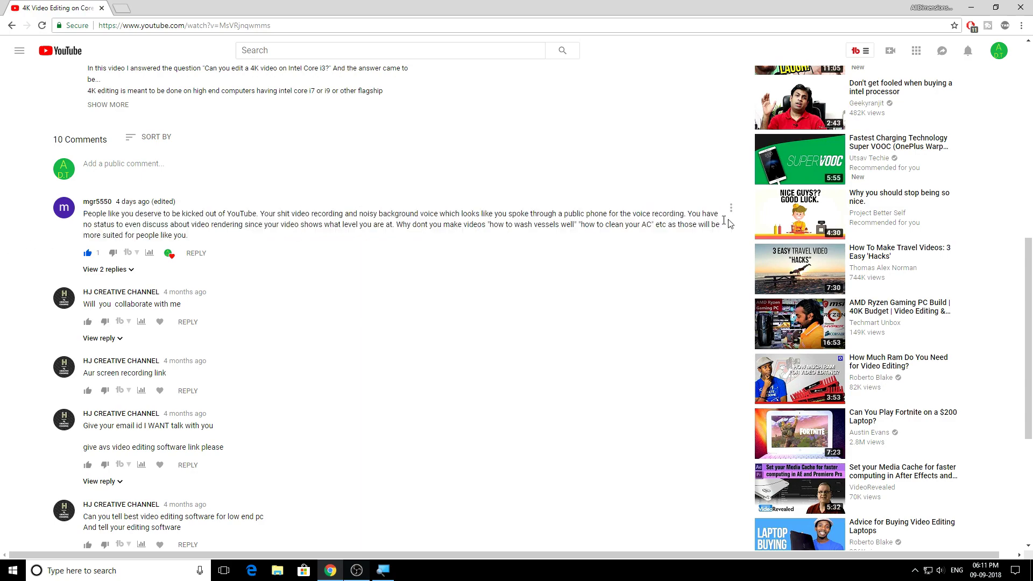
left_click_drag(1028, 322, 1028, 130)
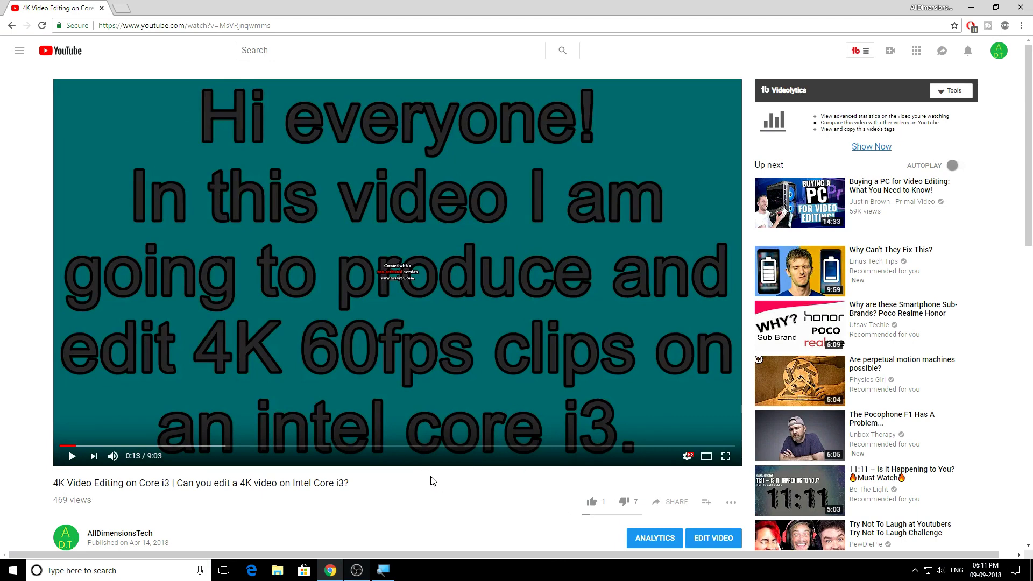
left_click(393, 191)
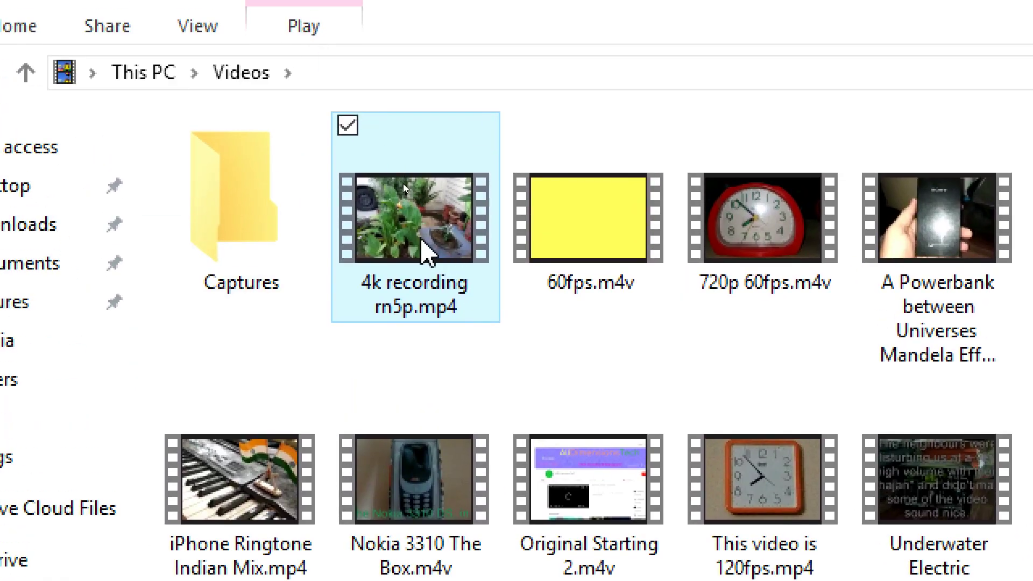
right_click(421, 241)
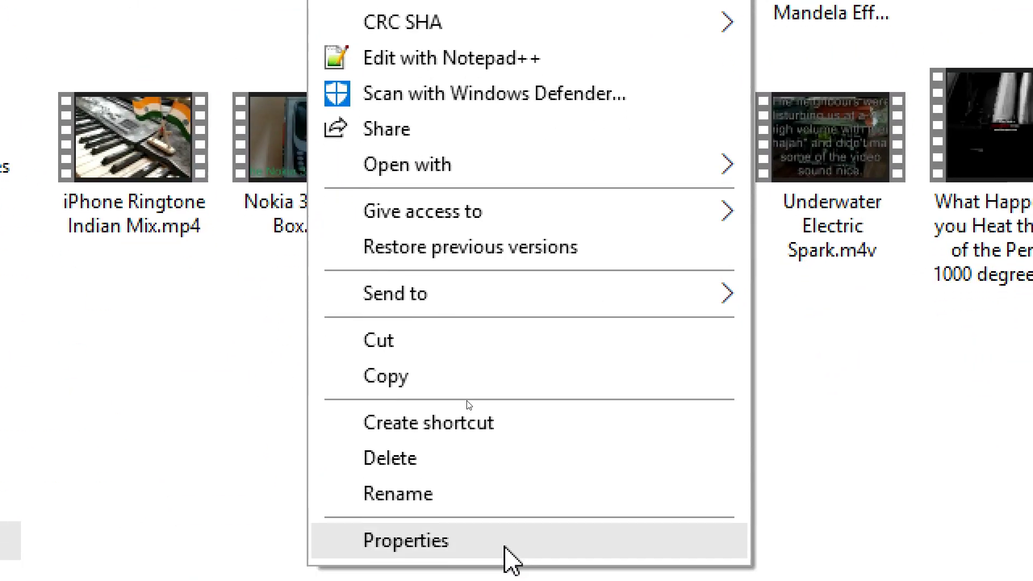
left_click(506, 544)
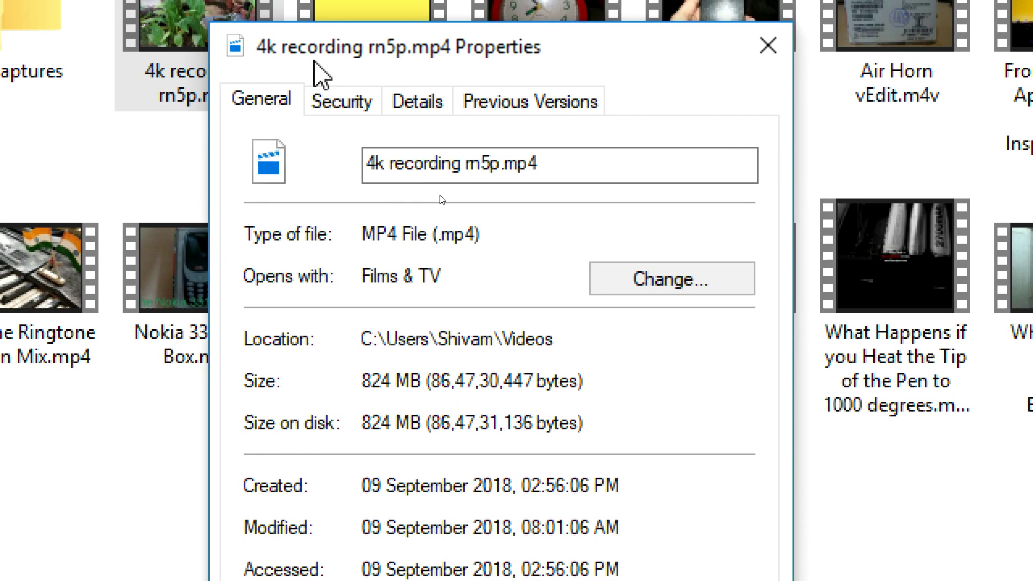
left_click(417, 102)
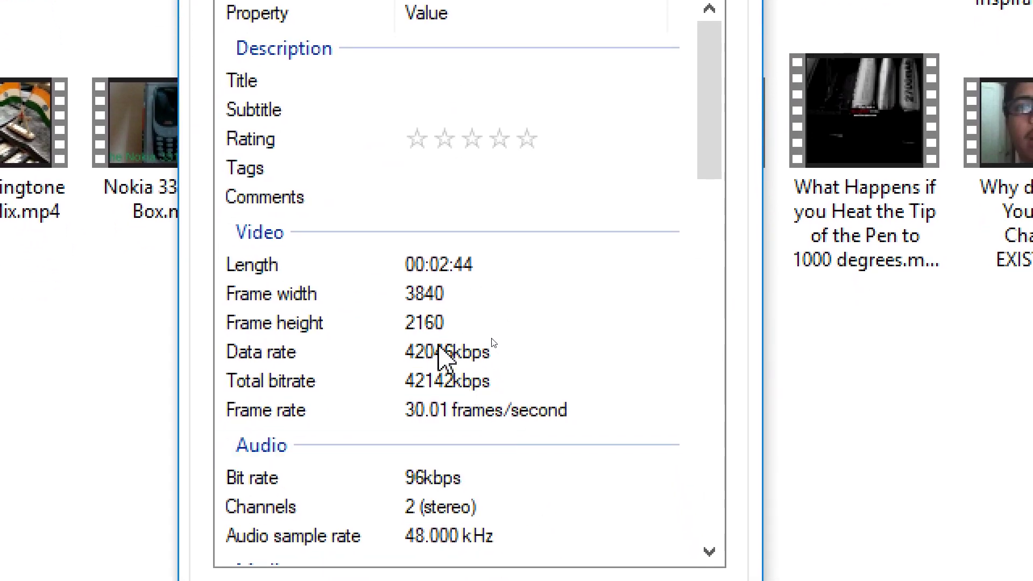
left_click_drag(439, 347, 413, 295)
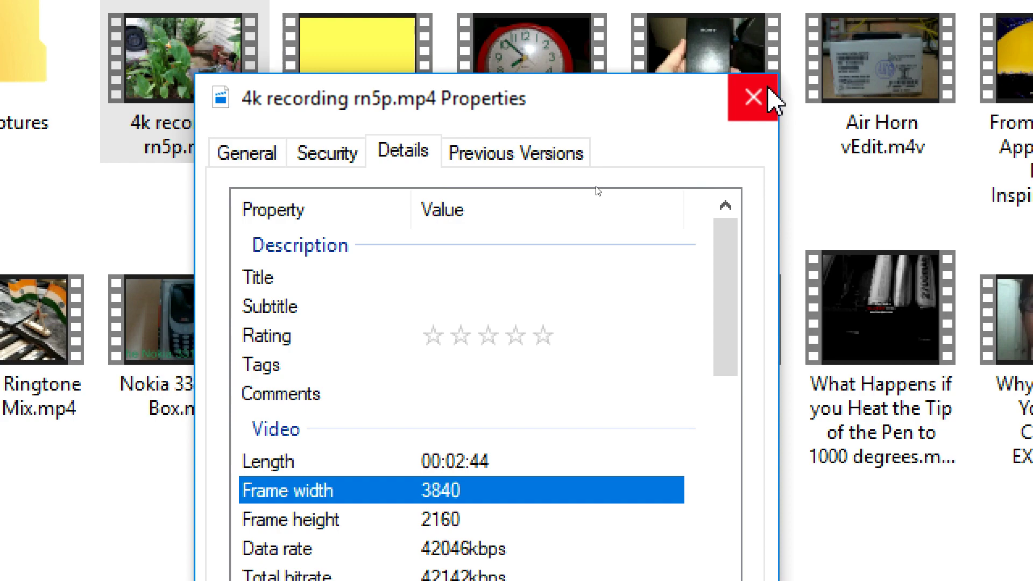
left_click(753, 97)
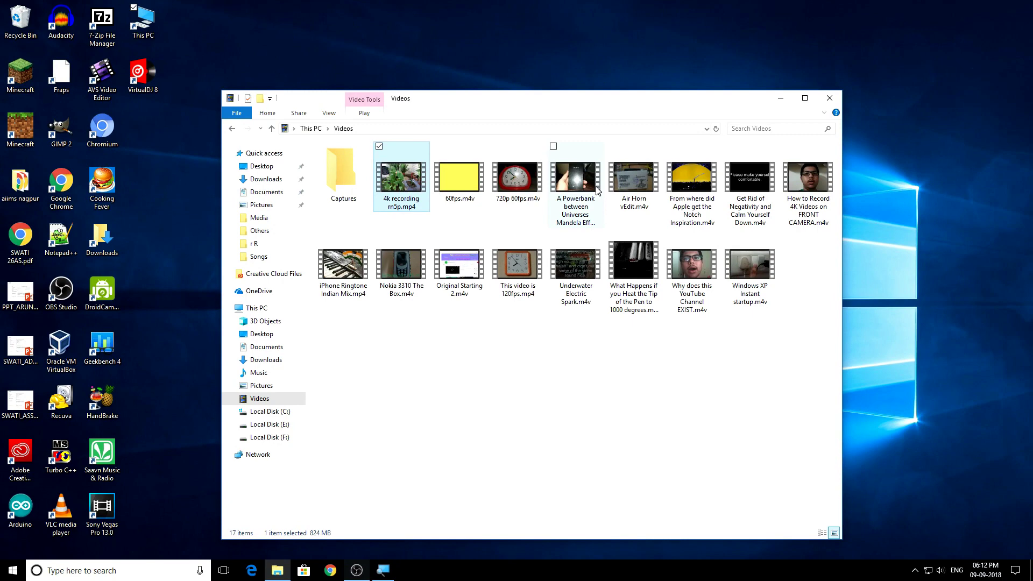
Step: Minimize the Videos folder window and select, then deselect, the Sony Vegas Pro 13.0 desktop shortcut
left_click(780, 98)
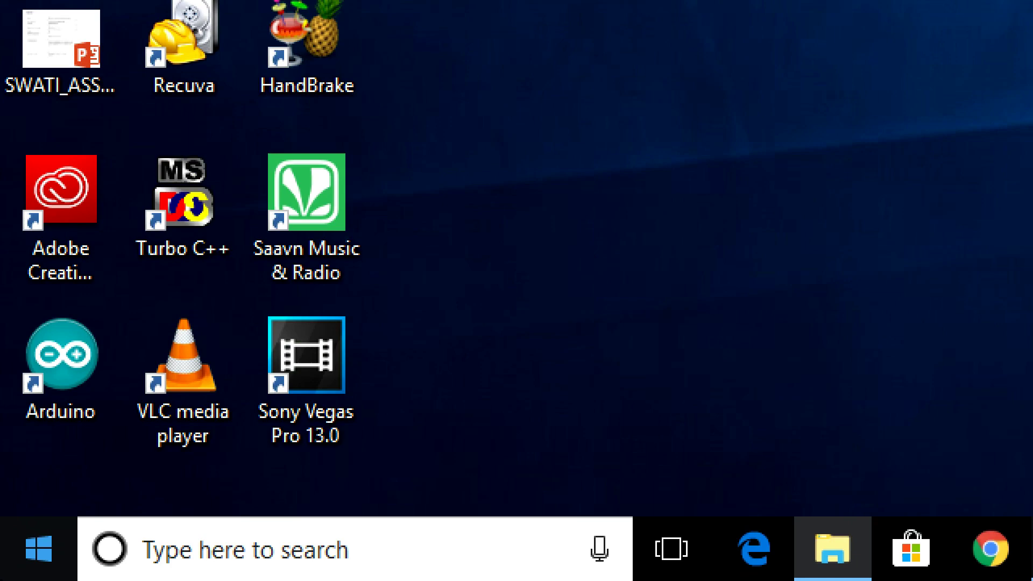
left_click(306, 374)
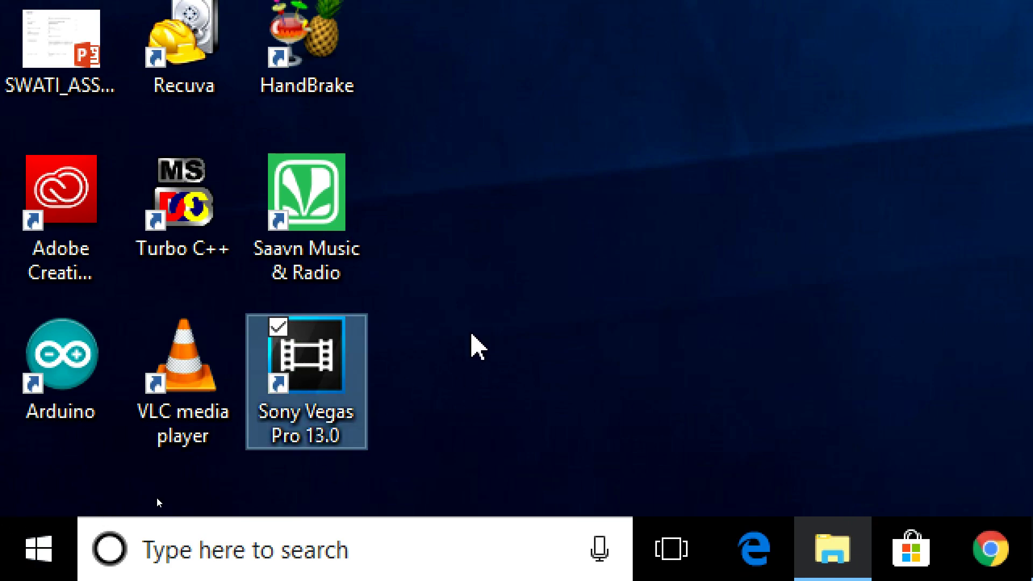
left_click(422, 369)
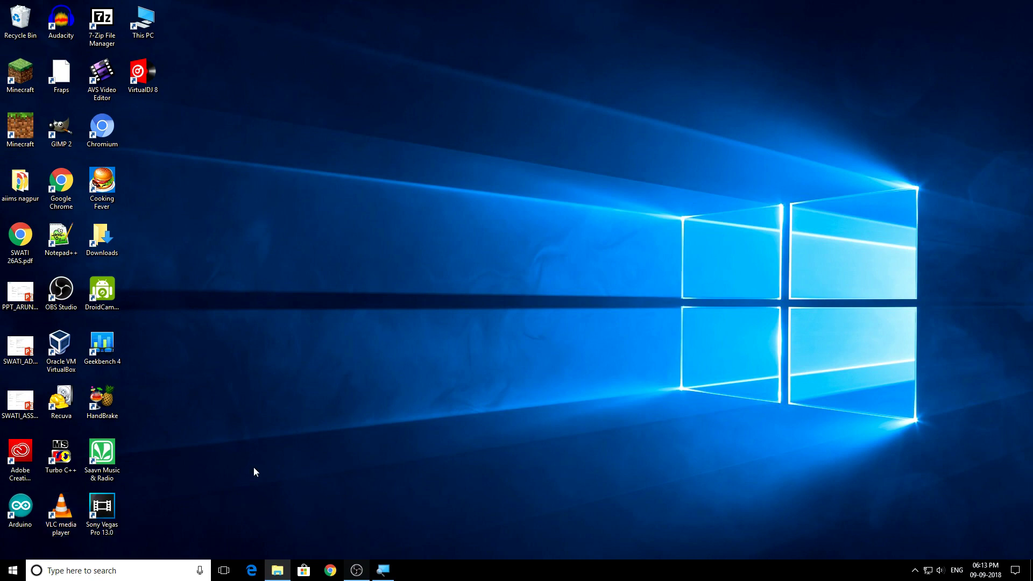
Step: Launch Task Manager from the taskbar and show the Core i3-3220 CPU performance graphs while starting Vegas
right_click(511, 571)
left_click(559, 524)
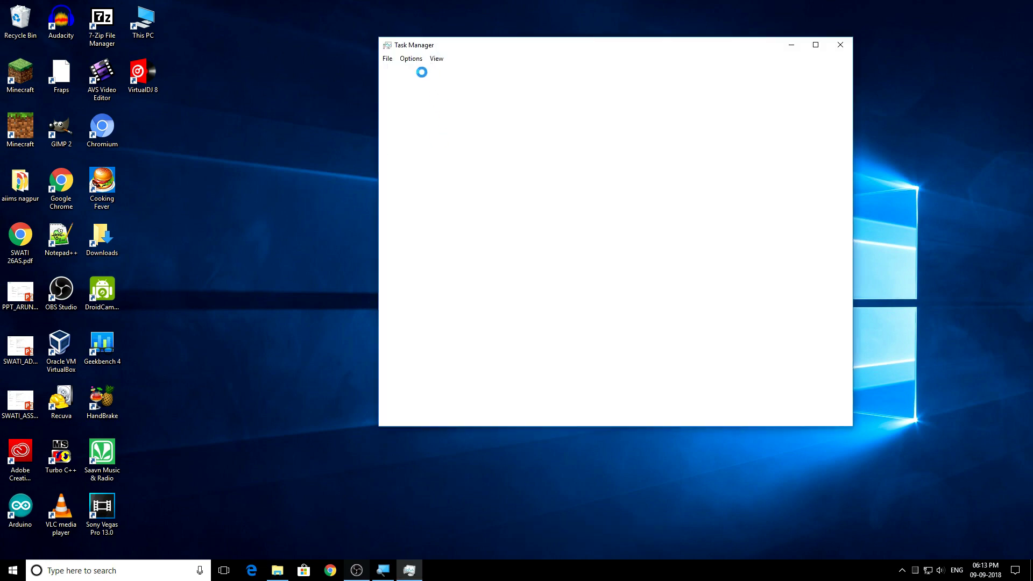
left_click(426, 71)
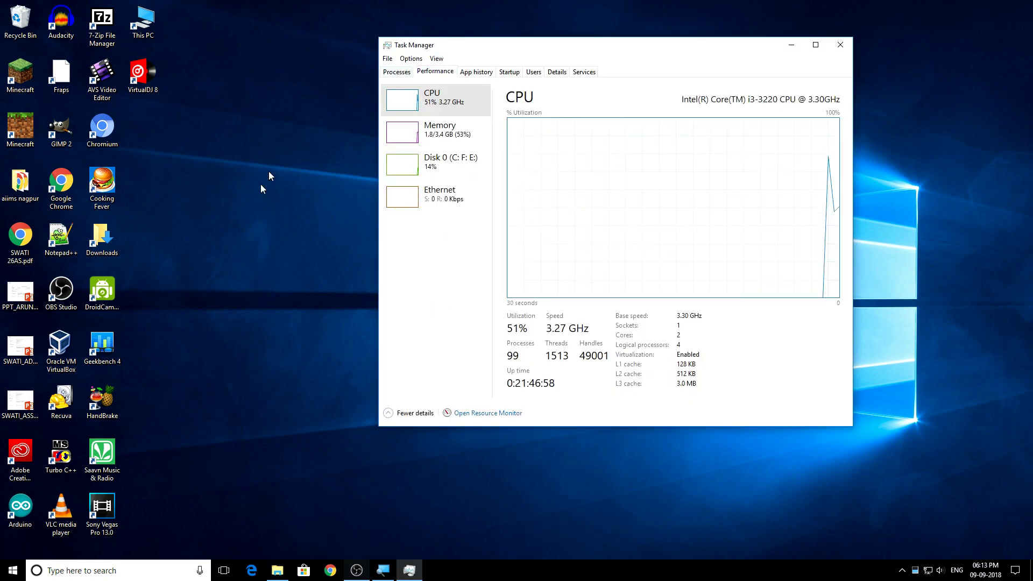
left_click(109, 511)
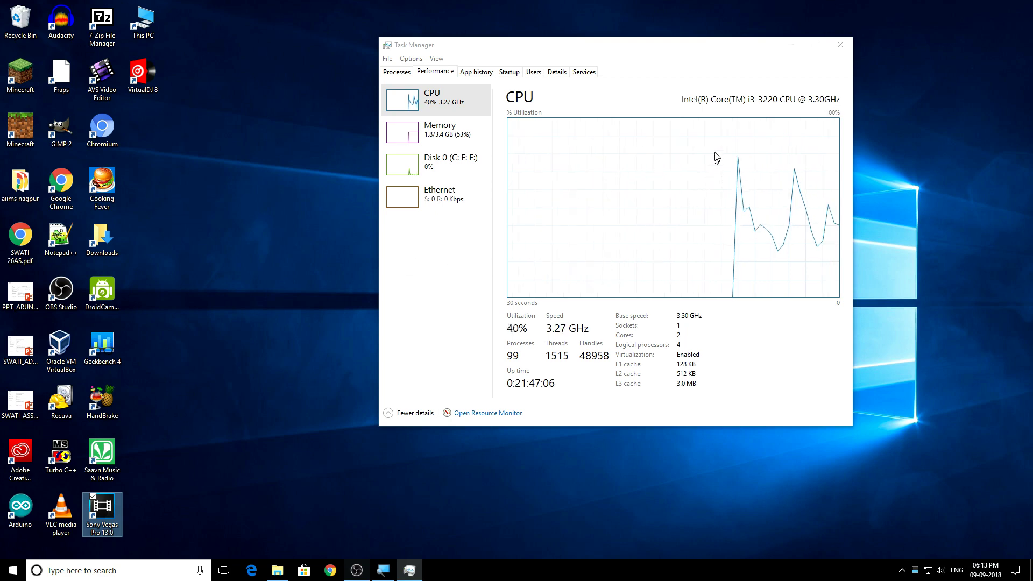
left_click(728, 111)
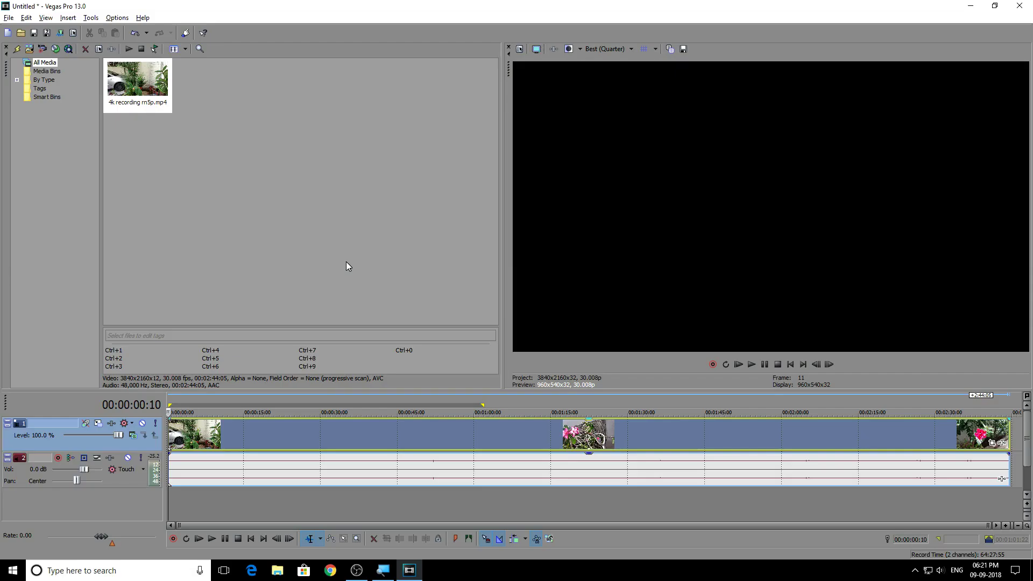
Step: Play the 4K clip in the preview, stop it, and dismiss the game notification
left_click(752, 364)
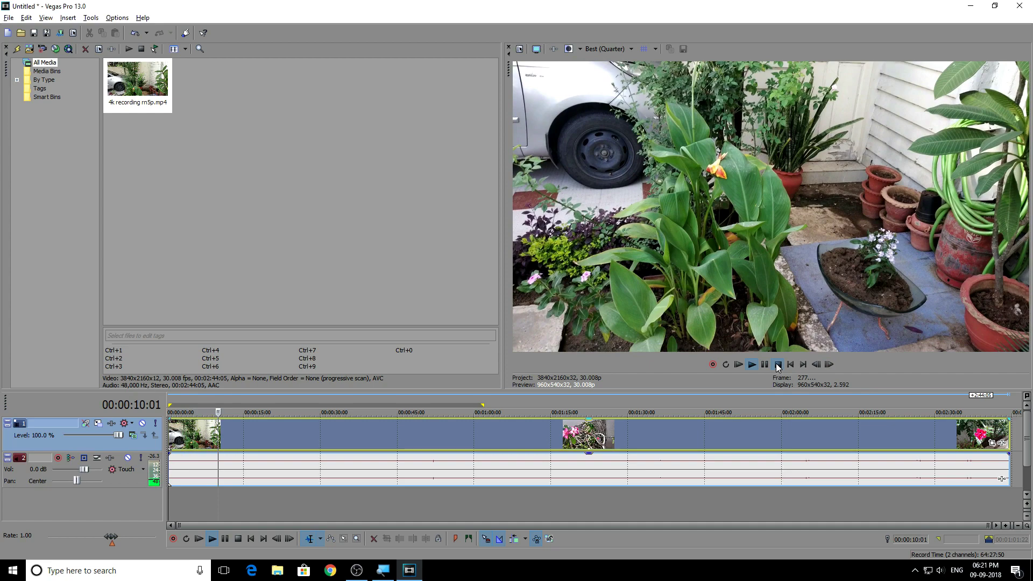
key("space")
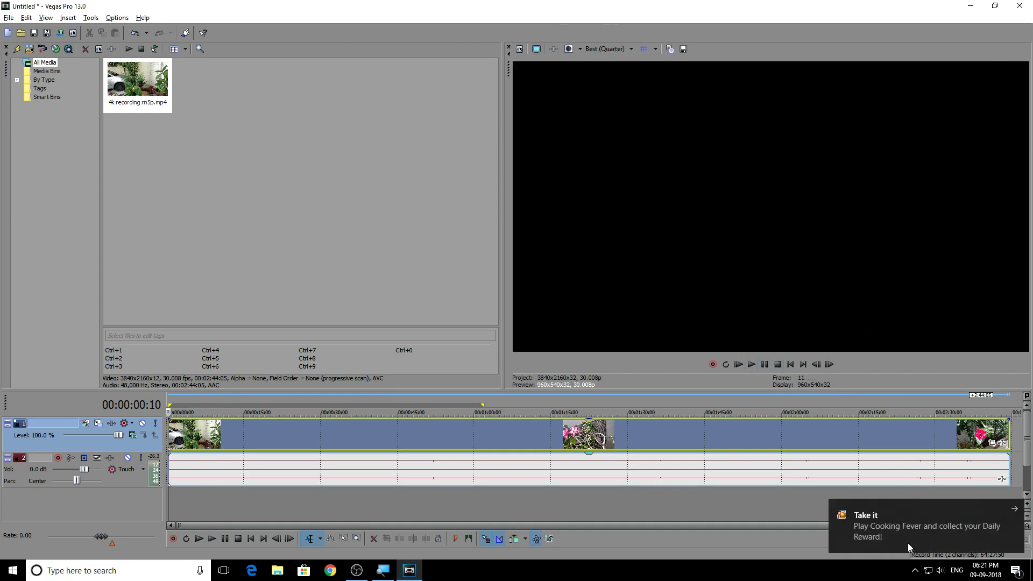
left_click(909, 548)
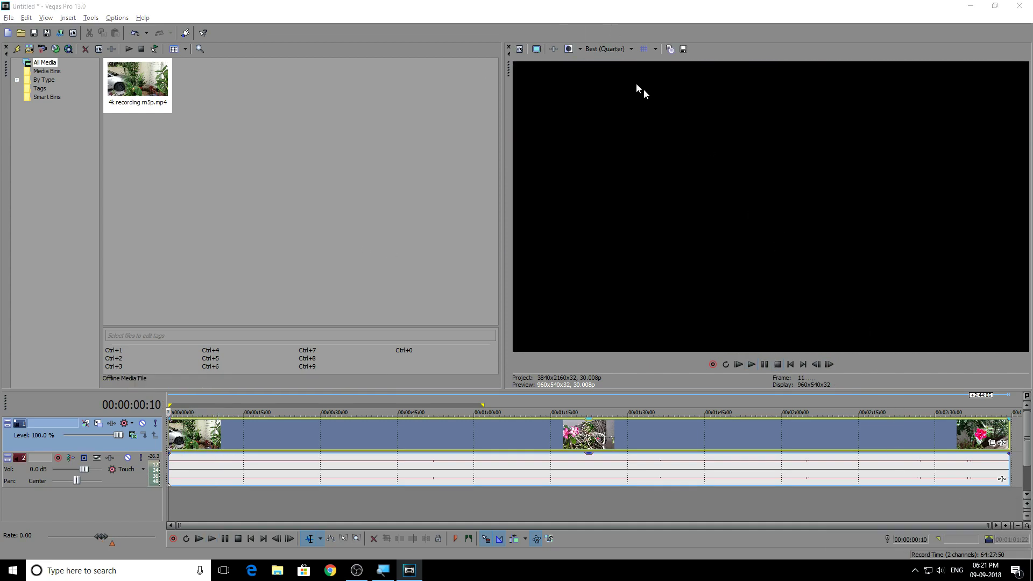
Step: Set preview quality to Preview (Quarter), then play and stop the clip again
left_click(598, 49)
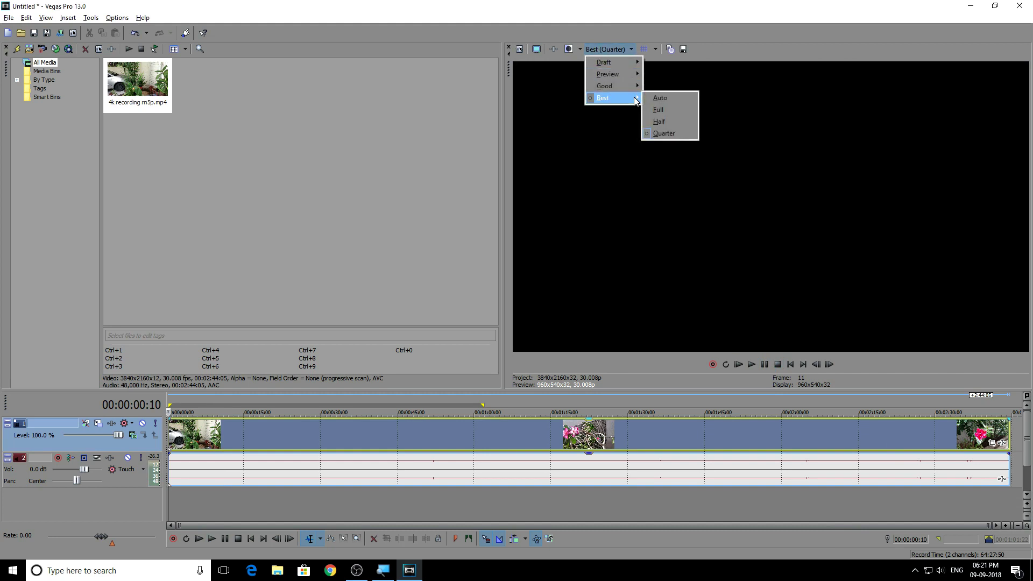
mouse_move(632, 75)
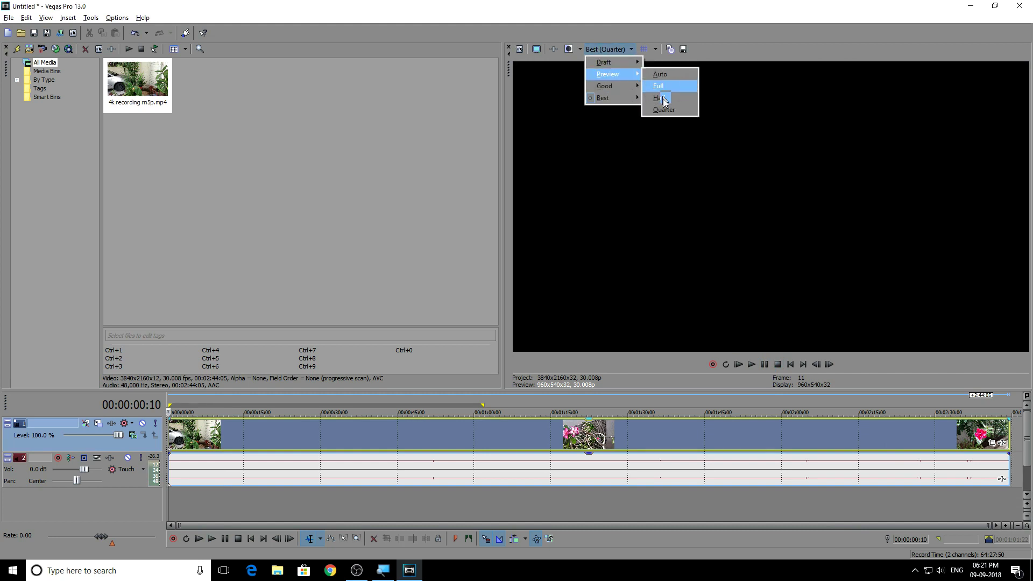
left_click(665, 110)
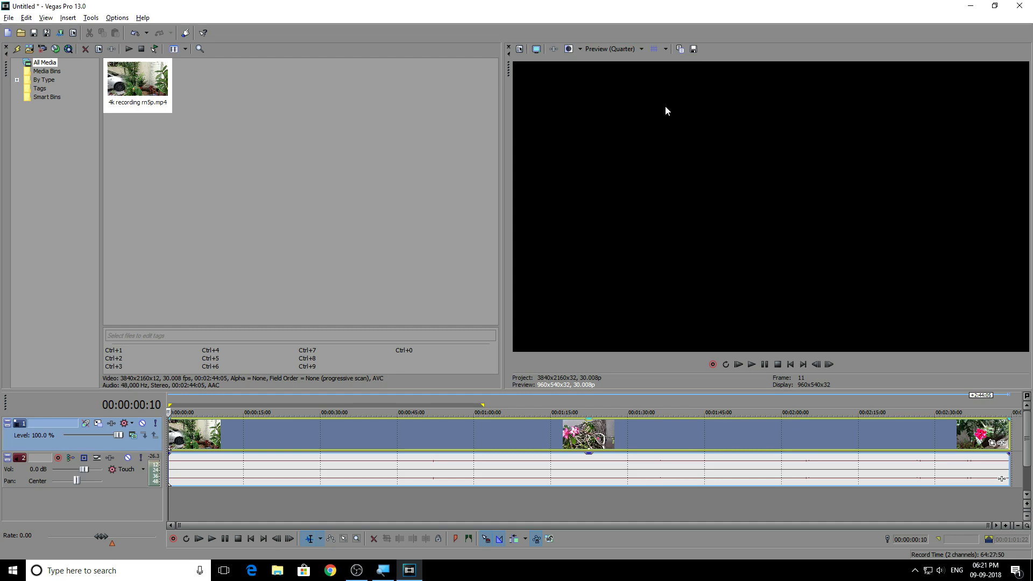
left_click(752, 365)
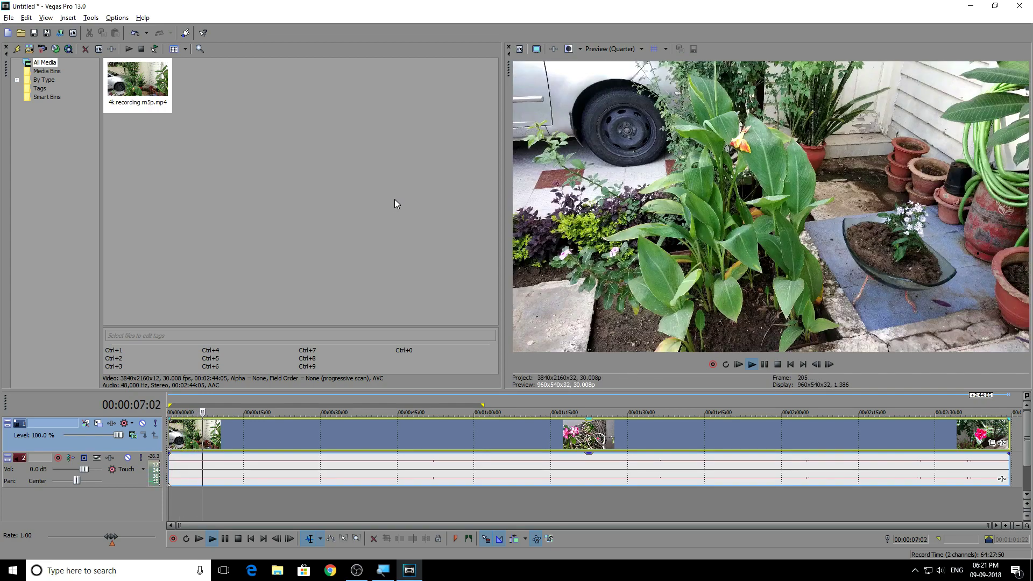
left_click(777, 365)
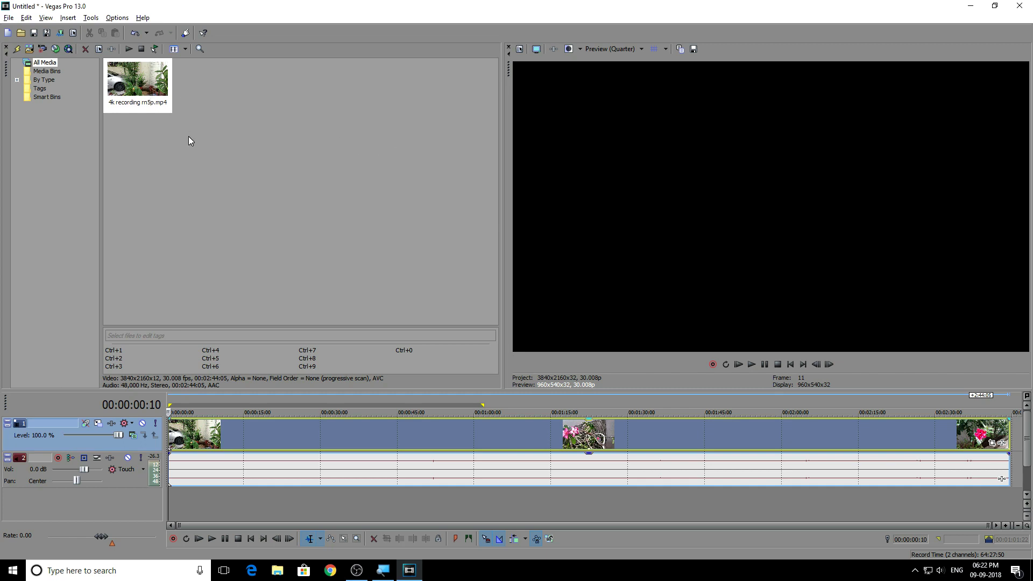
Step: Turn on Disable resample in the timeline clip's Properties
right_click(294, 431)
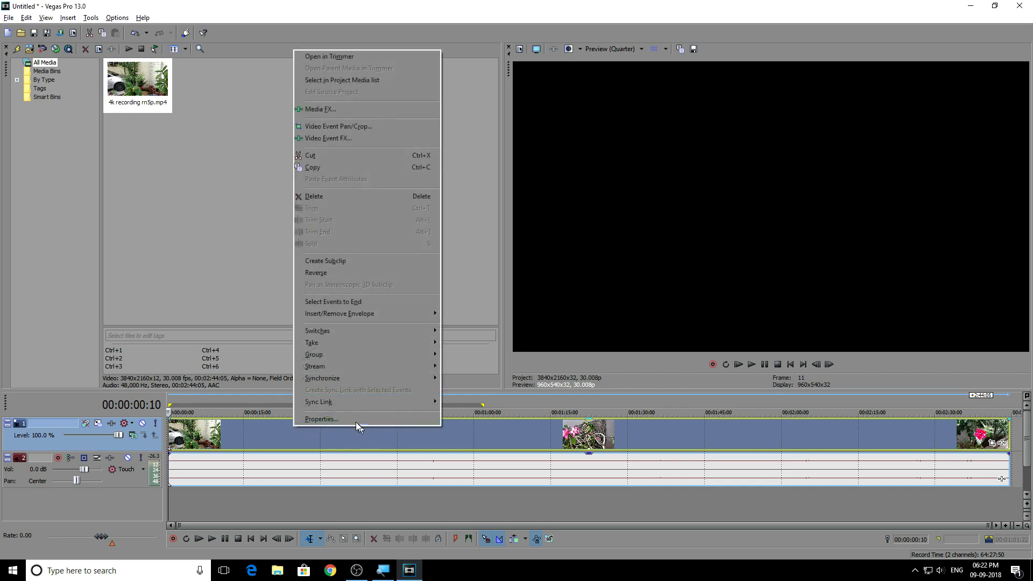
left_click(350, 419)
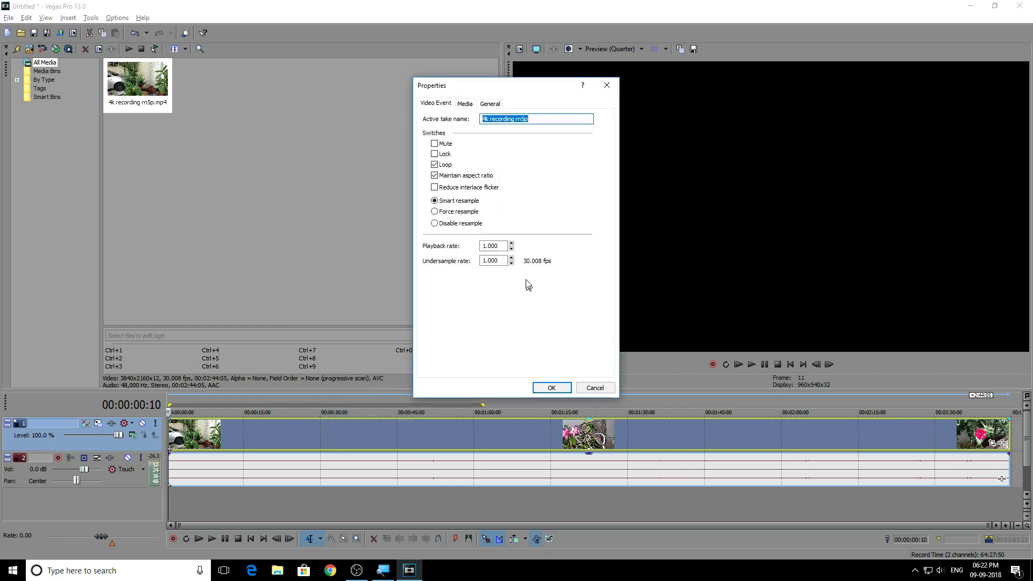
left_click(462, 223)
left_click(552, 388)
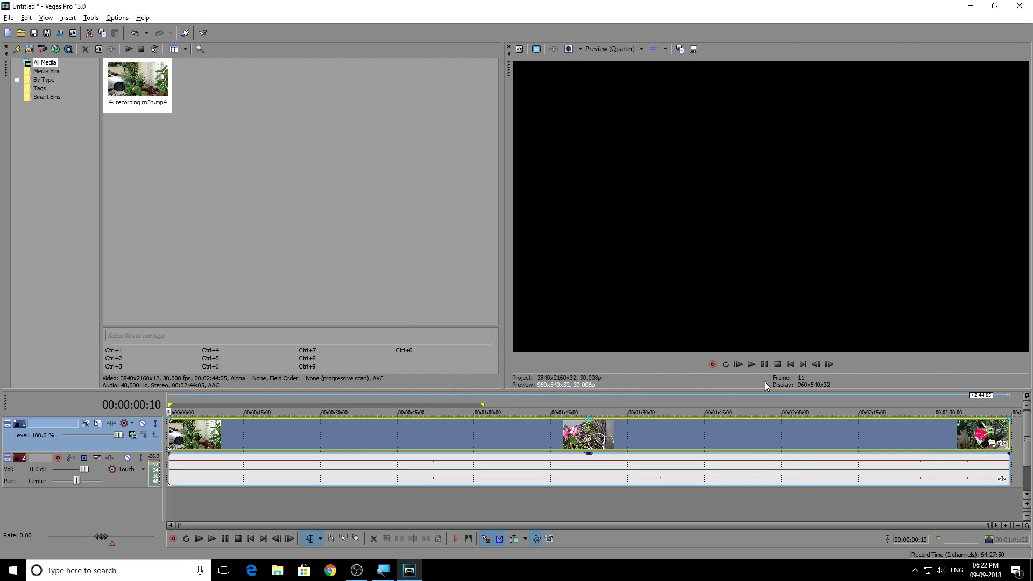
Step: Preview the clip from about 31 seconds and stop playback at 00:00:31:02
left_click(755, 362)
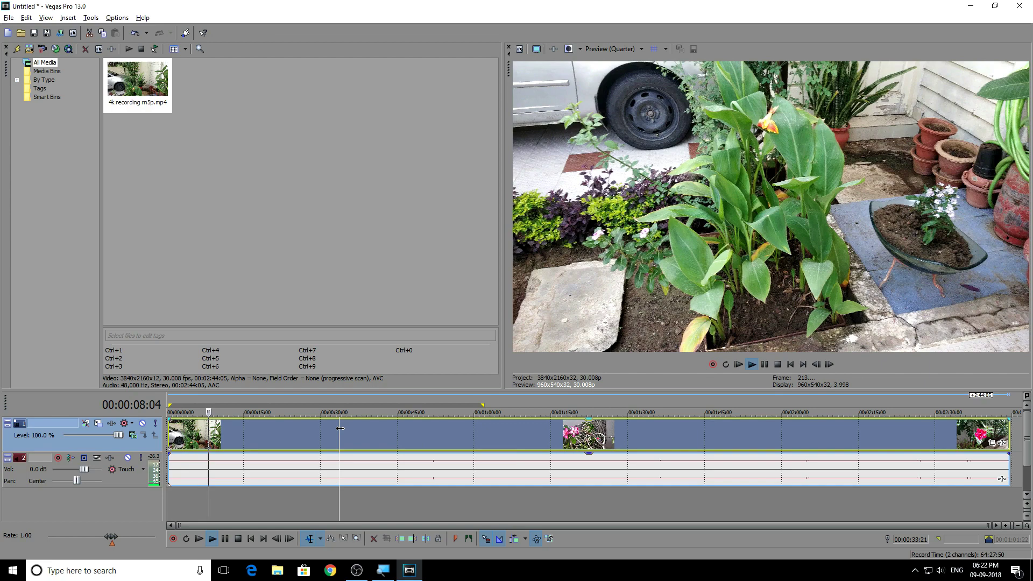
left_click(339, 426)
left_click(325, 408)
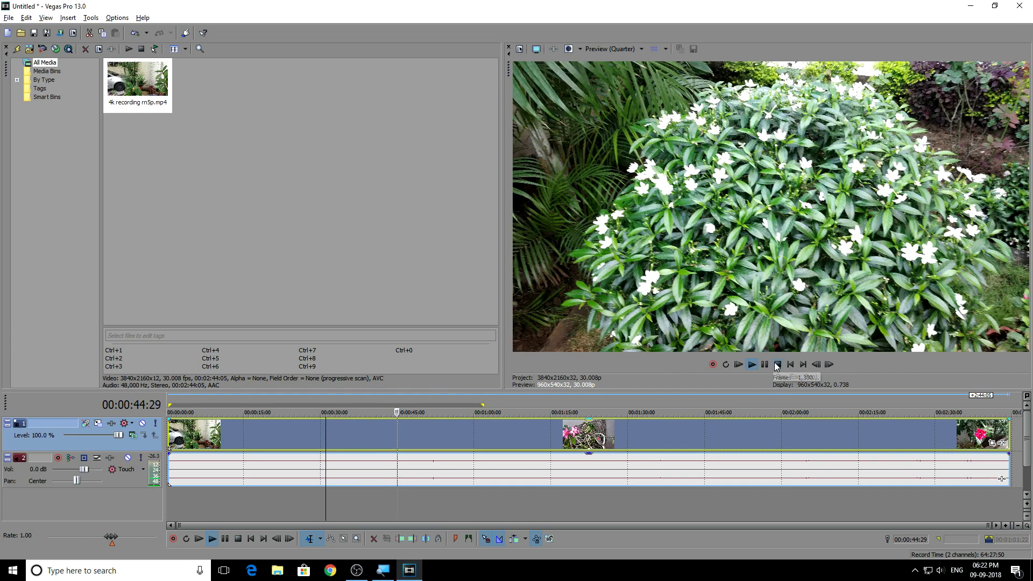
left_click(777, 365)
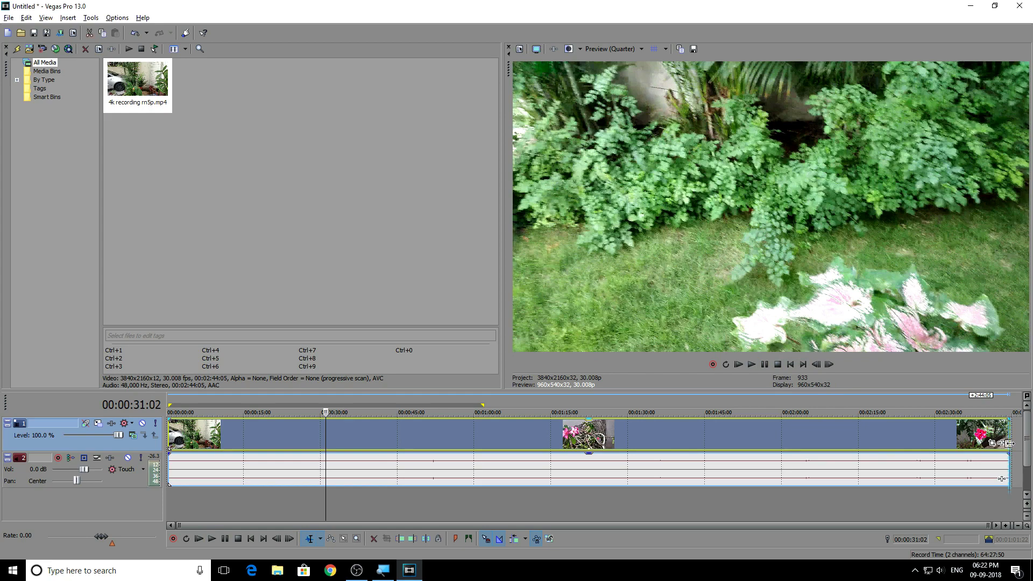
Step: Trim the clip to about four seconds and move it to the start of the timeline
left_click_drag(1010, 443, 188, 429)
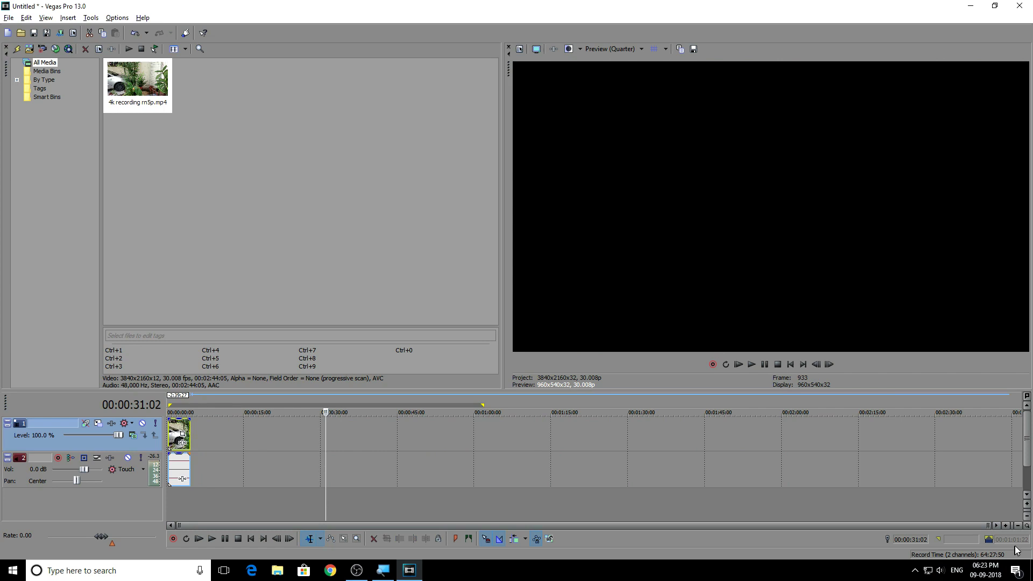
left_click(1005, 526)
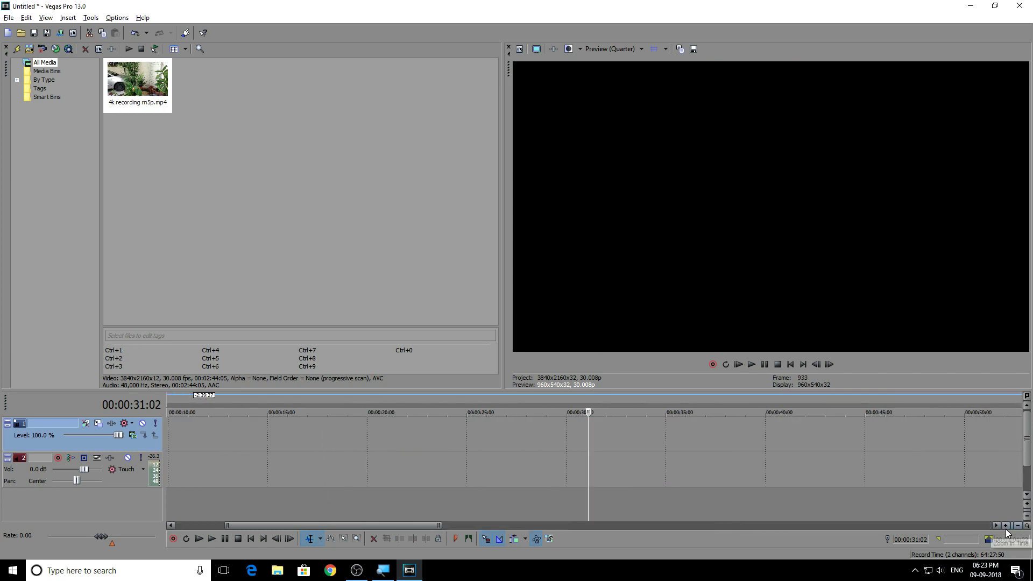
left_click_drag(399, 524, 351, 525)
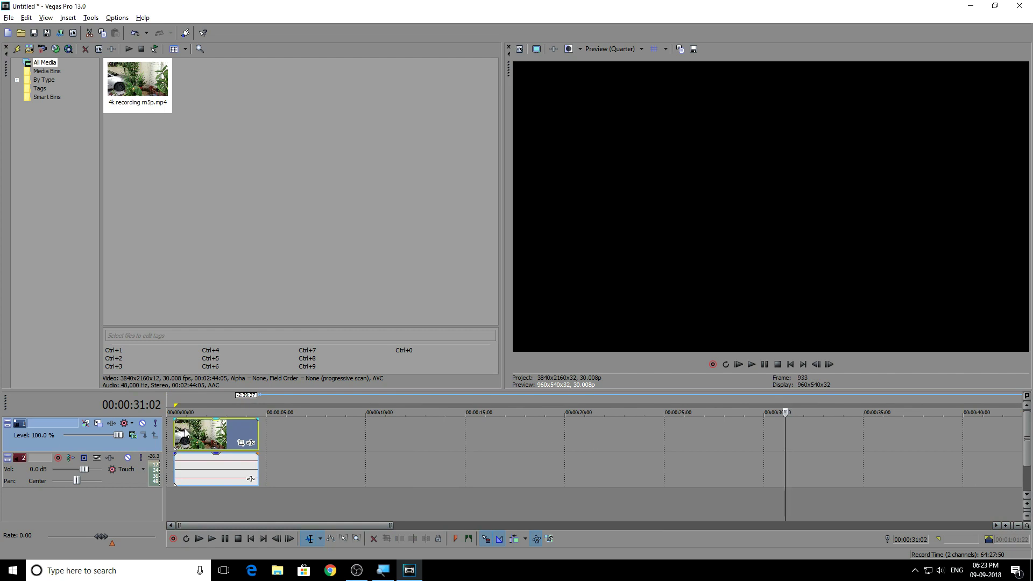
mouse_move(184, 432)
left_mouse_down()
mouse_move(217, 432)
mouse_move(175, 438)
left_mouse_up()
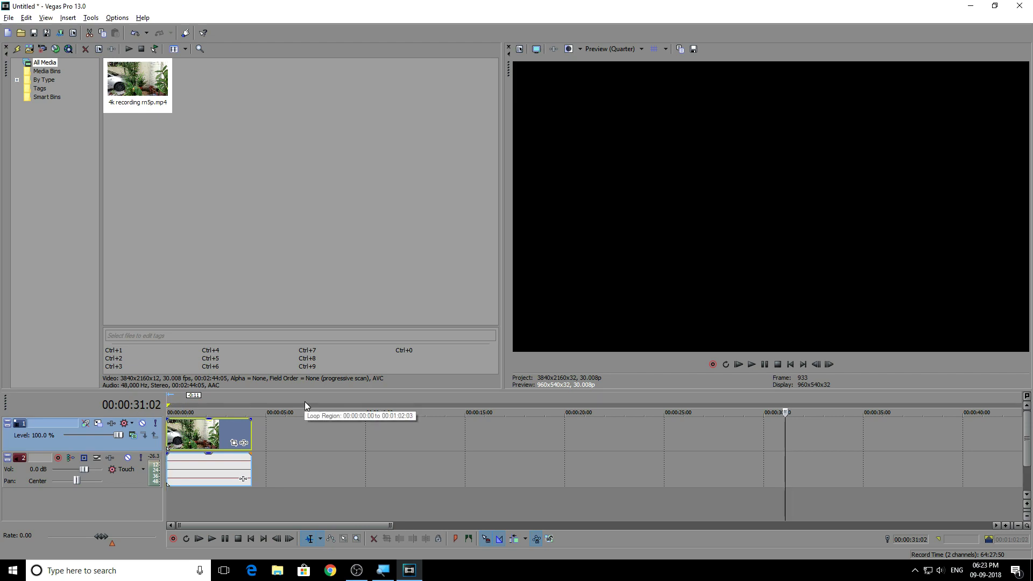
Step: Preview the trimmed clip, then shorten the loop region to end at the clip's end
left_click(170, 425)
key("space")
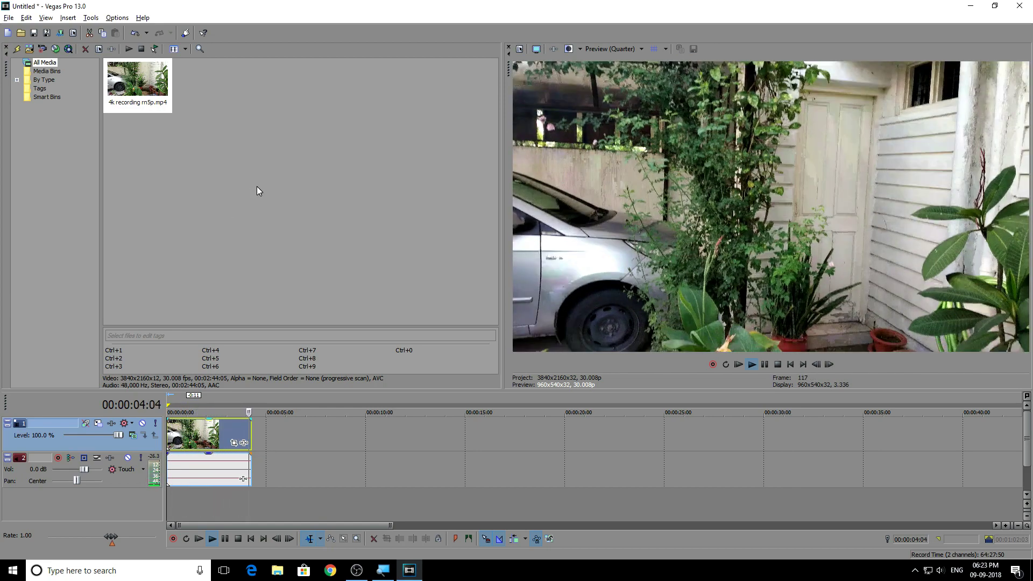
key("space")
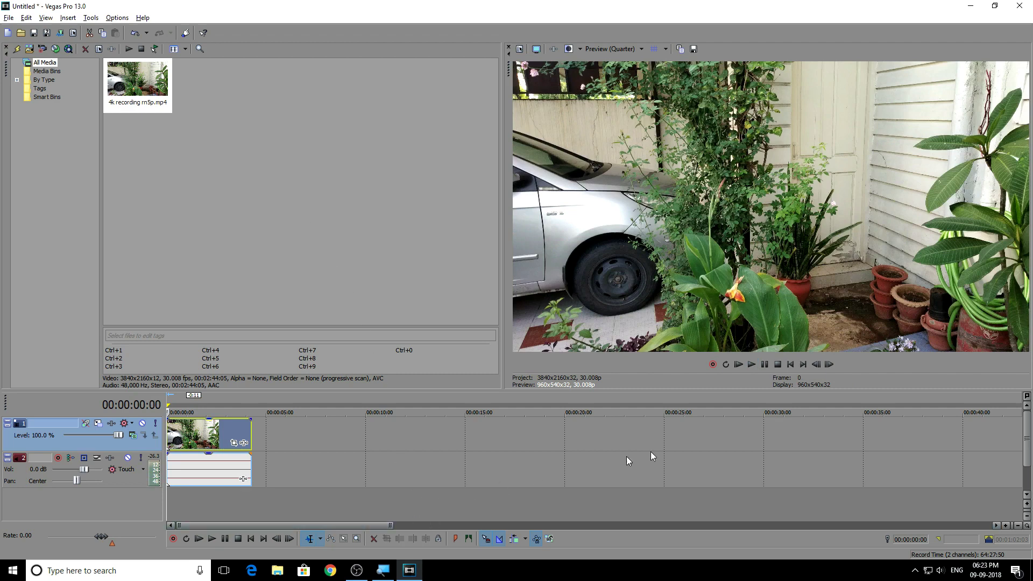
left_click_drag(1012, 530, 1014, 535)
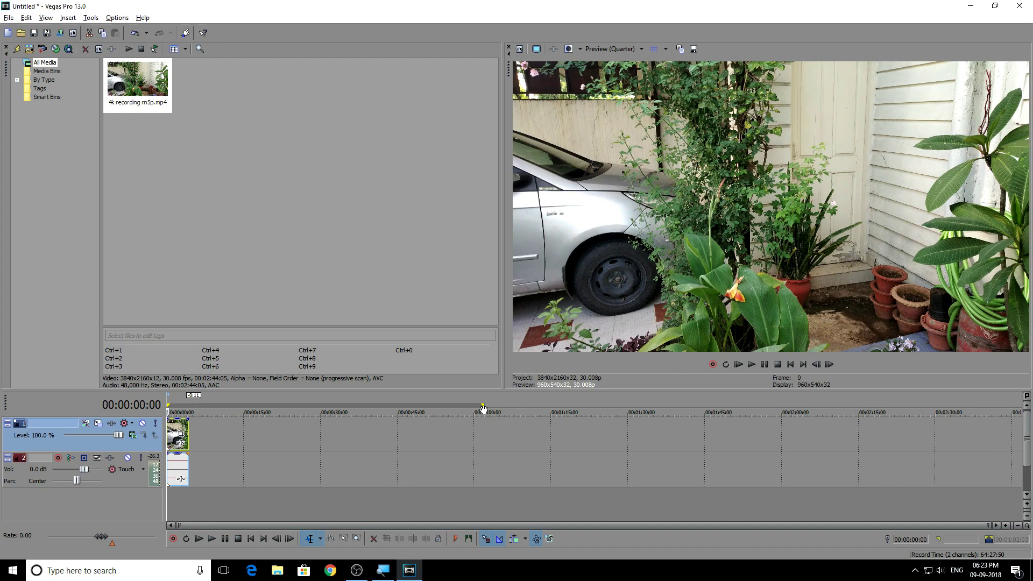
mouse_move(483, 405)
left_mouse_down()
mouse_move(203, 406)
mouse_move(187, 424)
left_mouse_up()
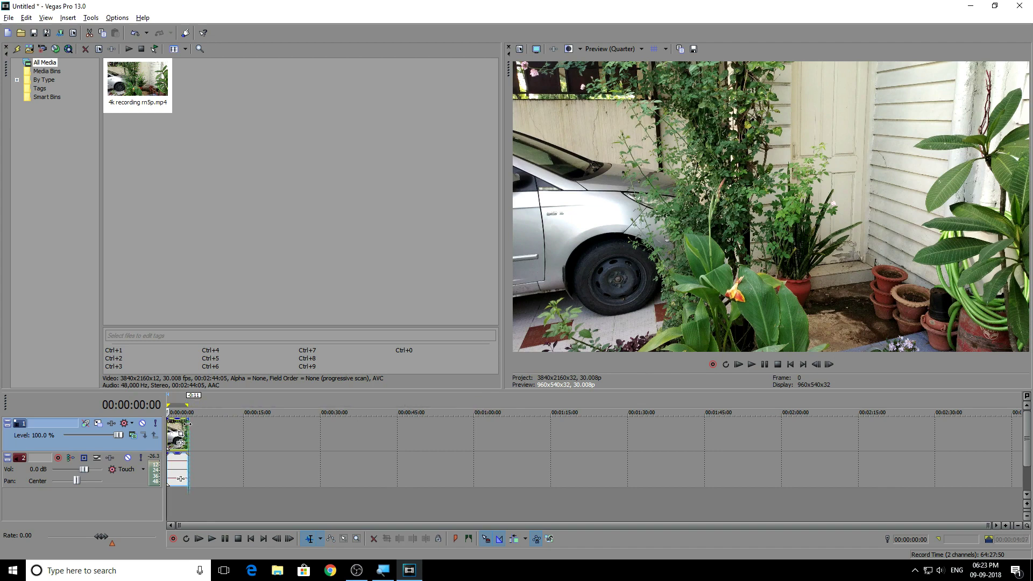
left_click(1005, 526)
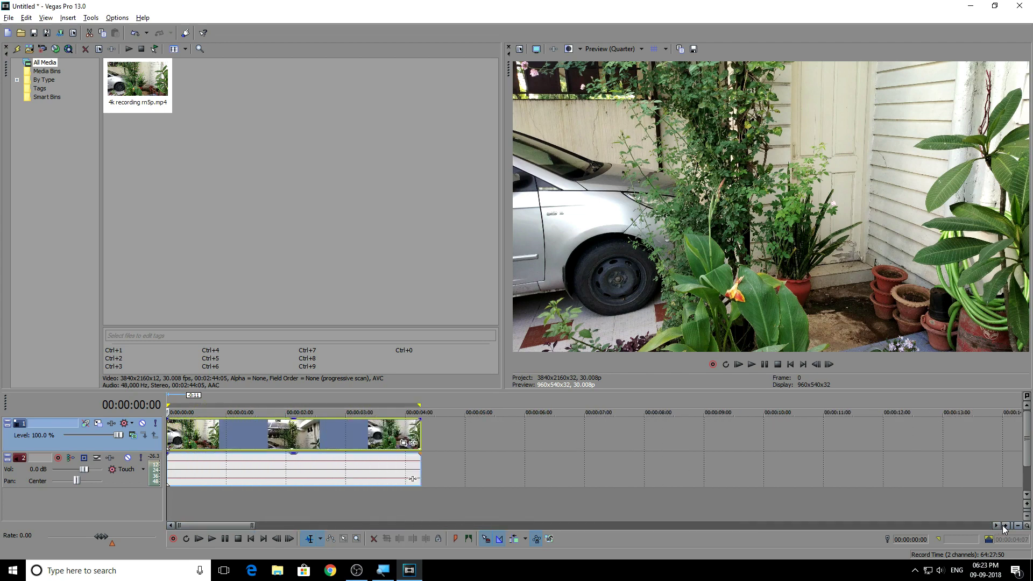
right_click(558, 424)
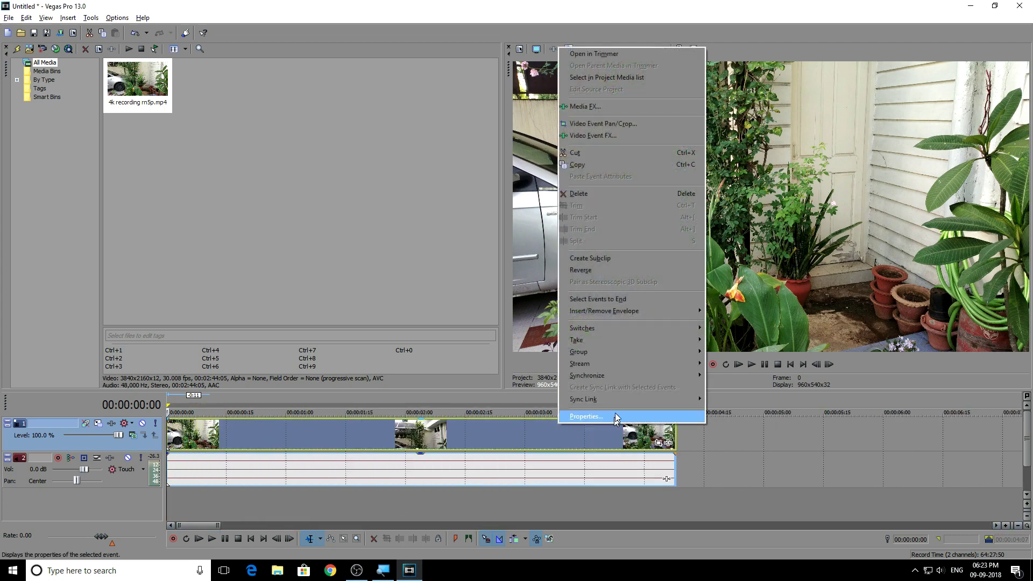
mouse_move(660, 362)
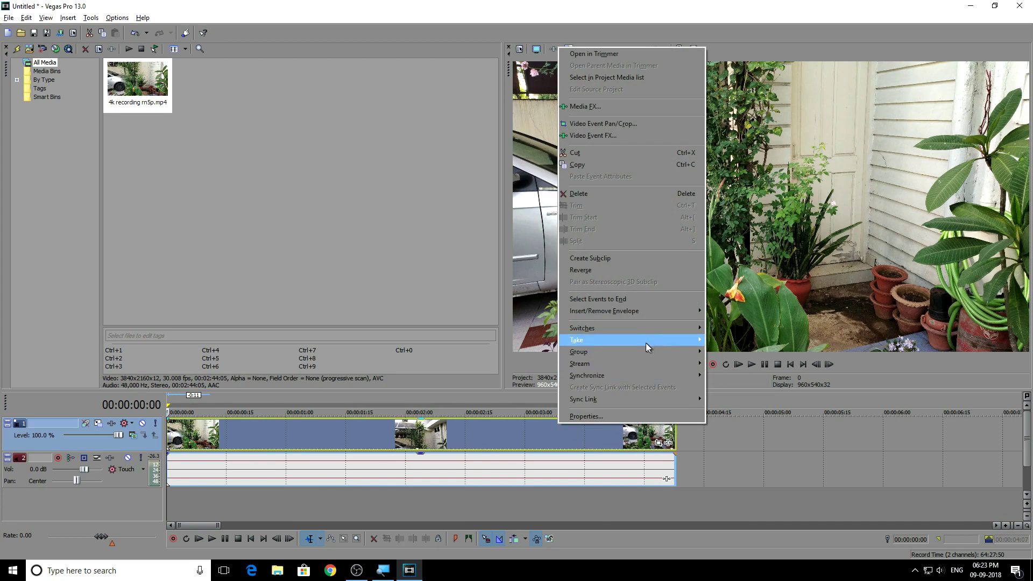
mouse_move(657, 329)
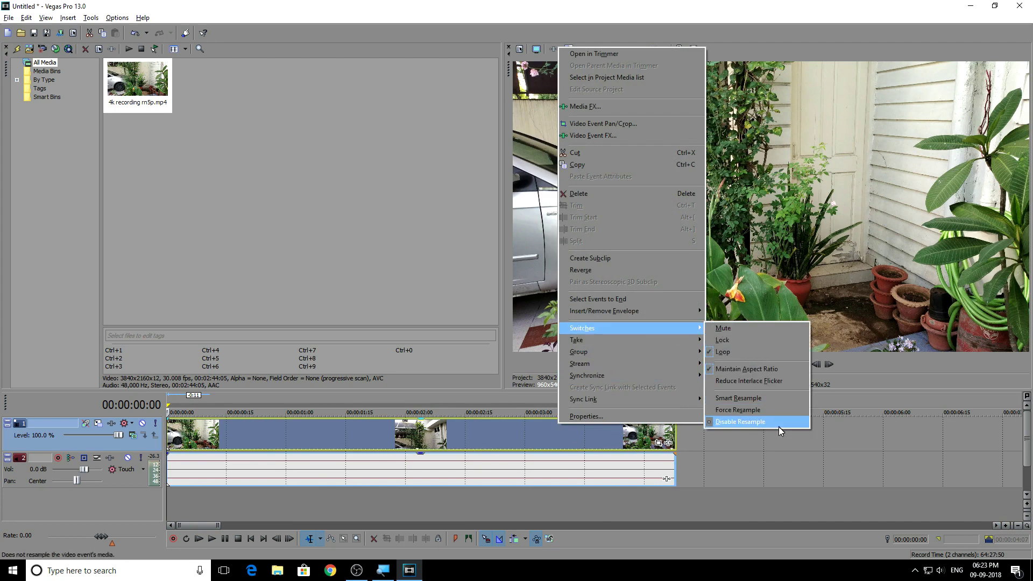
left_click(412, 289)
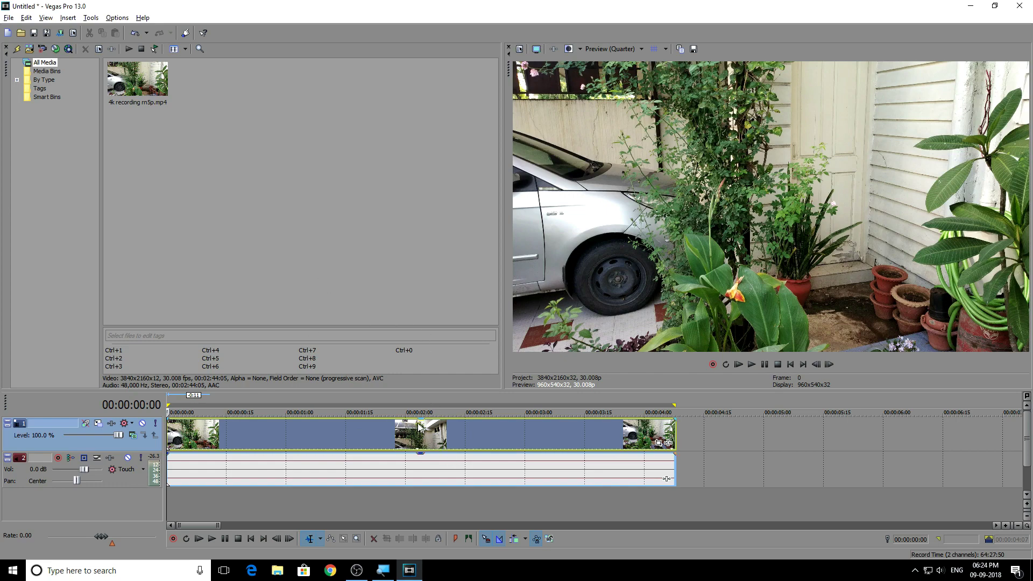
Step: Tilt the video frame by 3.5 degrees in Track Motion
left_click(85, 423)
left_click_drag(560, 276, 626, 258)
key("Escape")
Step: Split the clip twice and apply Black and White to the middle piece
left_click(45, 18)
left_click(101, 89)
key("space")
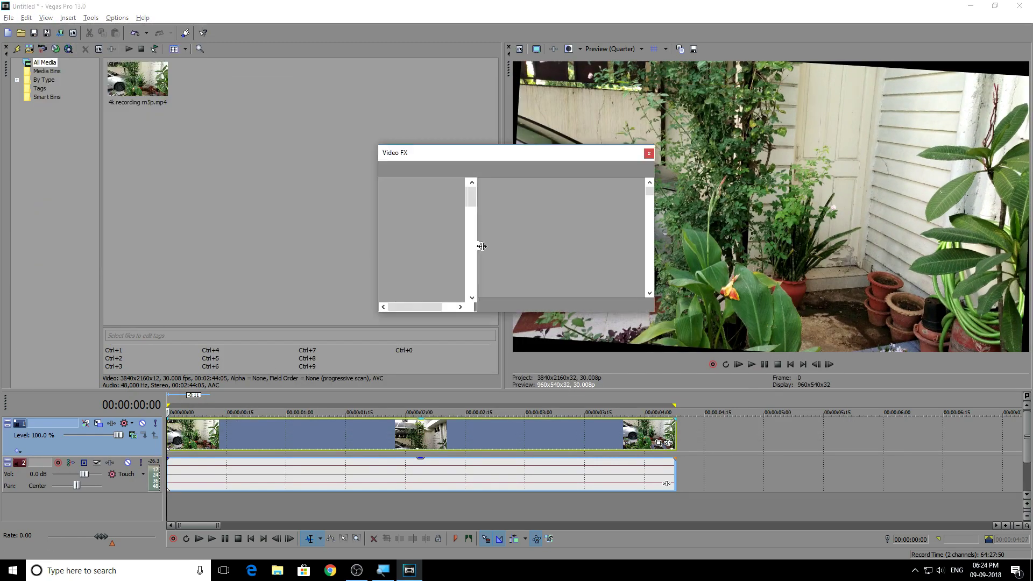
key("s")
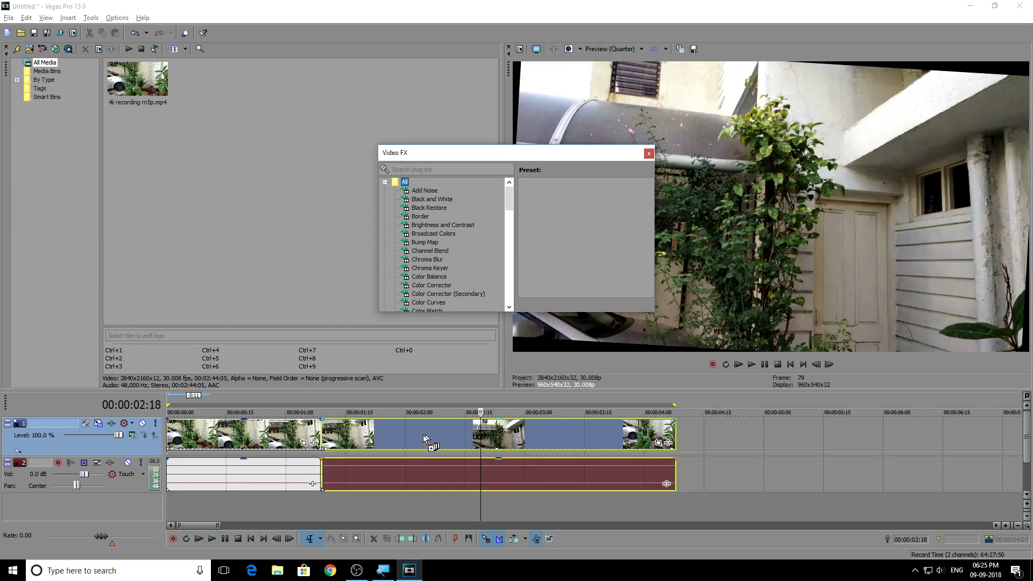
key("s")
left_click_drag(429, 199, 401, 473)
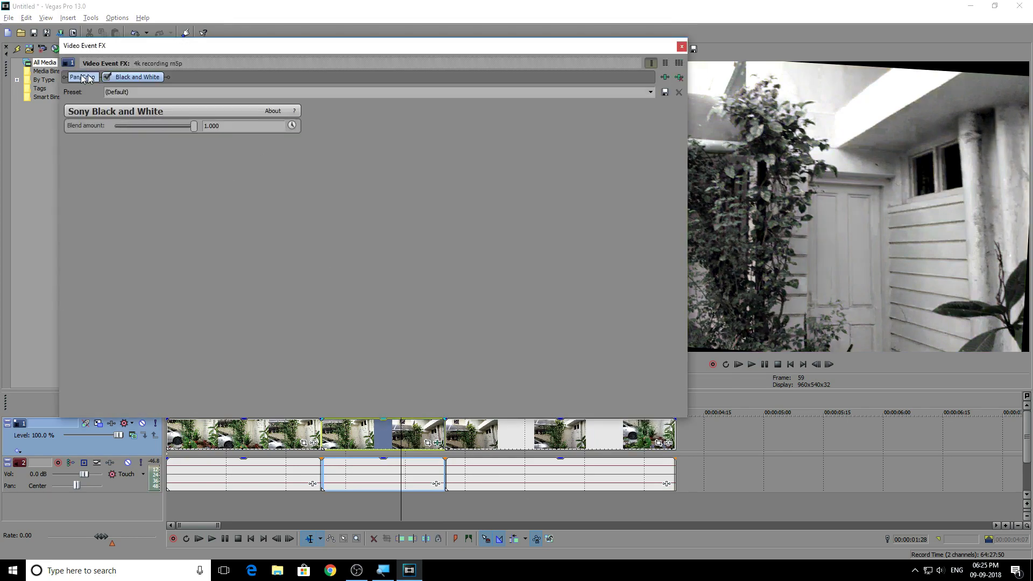
key("Escape")
Step: Add Color Balance to the last piece, set to Highlights and pushed toward blue
left_click(419, 199)
left_click_drag(419, 199, 401, 473)
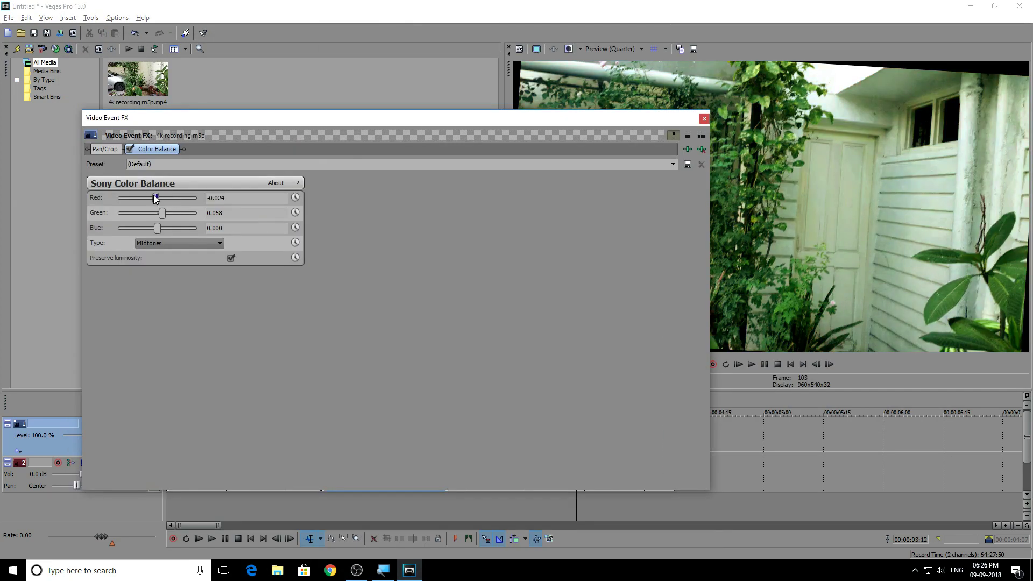
left_click(177, 242)
left_click(177, 264)
left_click_drag(151, 198, 126, 198)
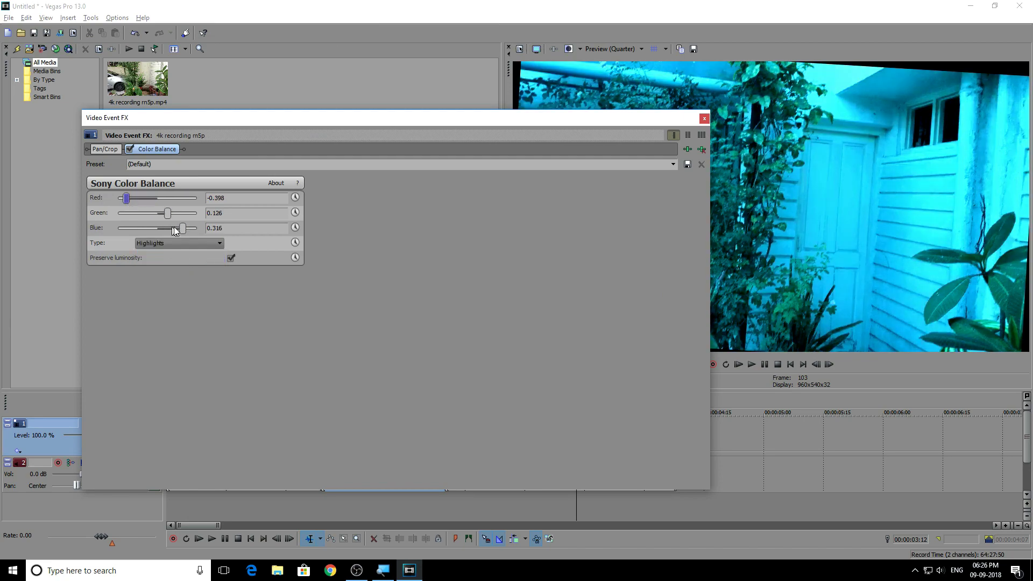
left_click_drag(172, 228, 187, 228)
left_click_drag(126, 198, 173, 213)
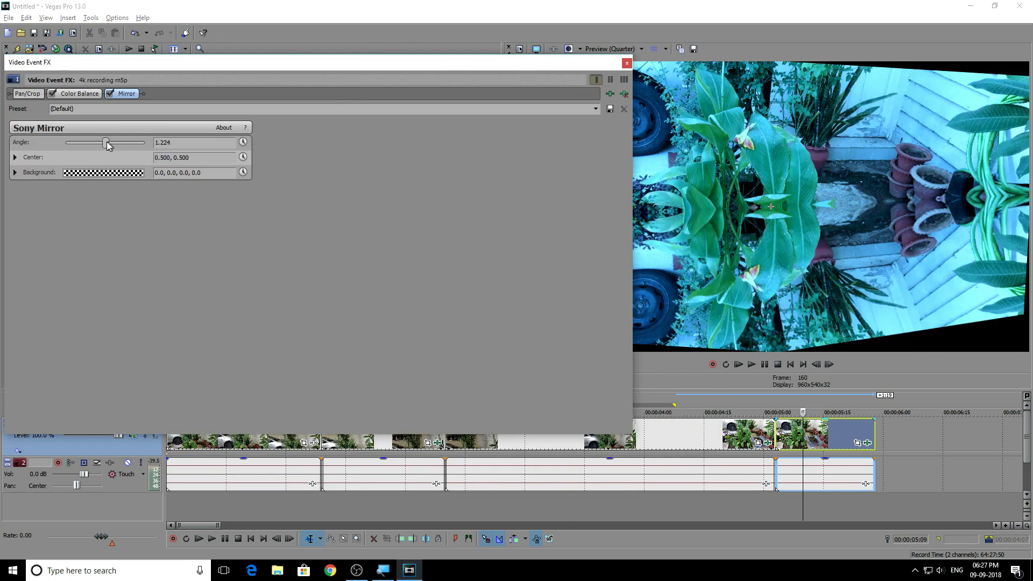
Step: Set the Sony Mirror angle to -128.571 with a blue background colour
left_click_drag(104, 143, 77, 142)
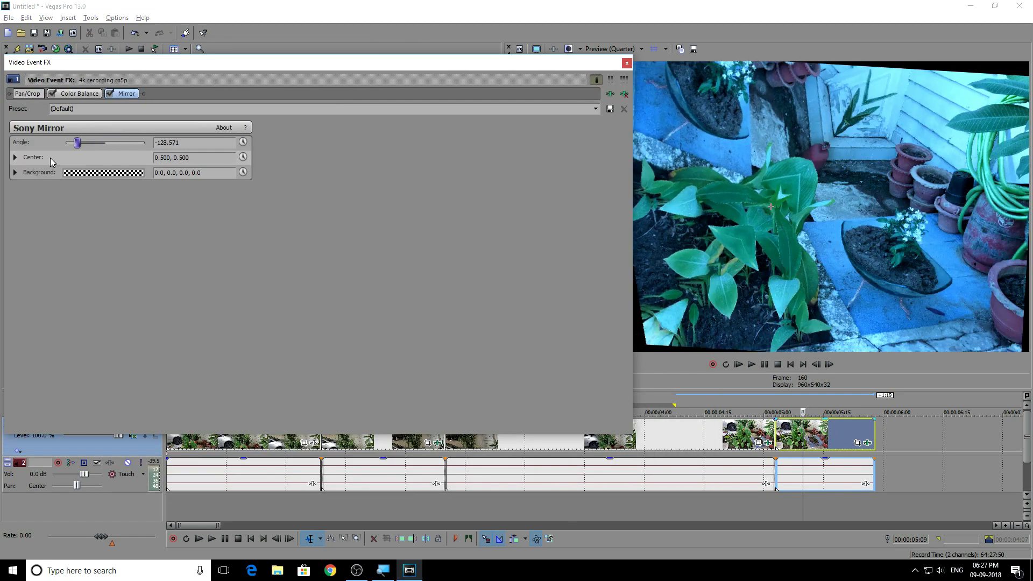
left_click(14, 172)
left_click_drag(160, 205, 155, 202)
left_click(76, 217)
left_click(14, 172)
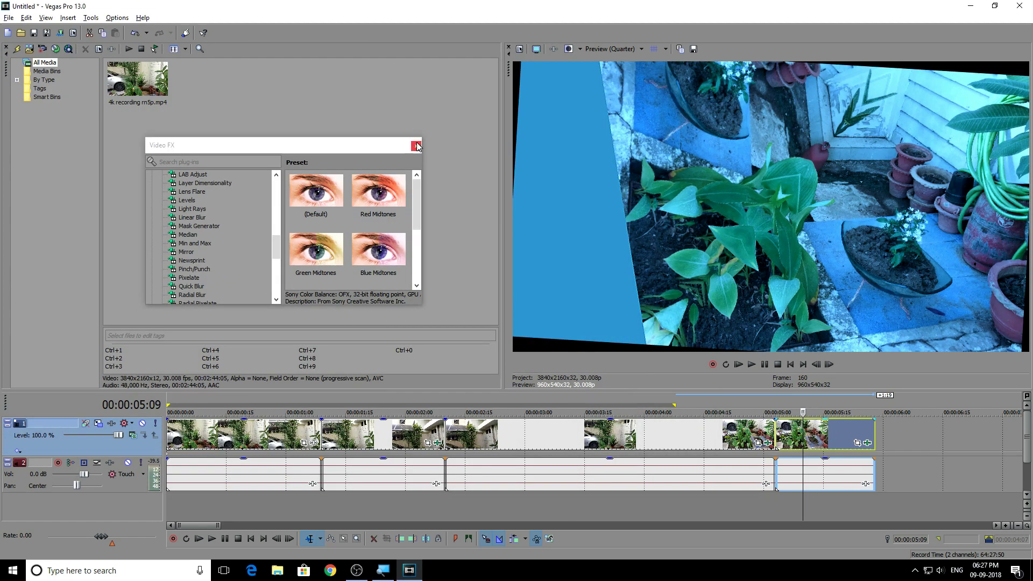
left_click(417, 143)
left_click(185, 430)
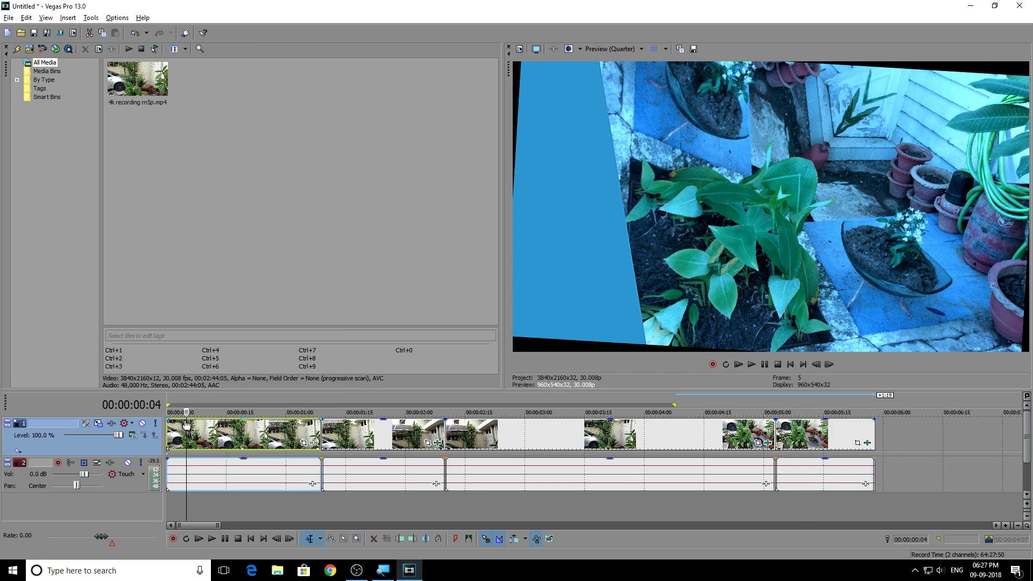
left_click_drag(173, 410, 206, 410)
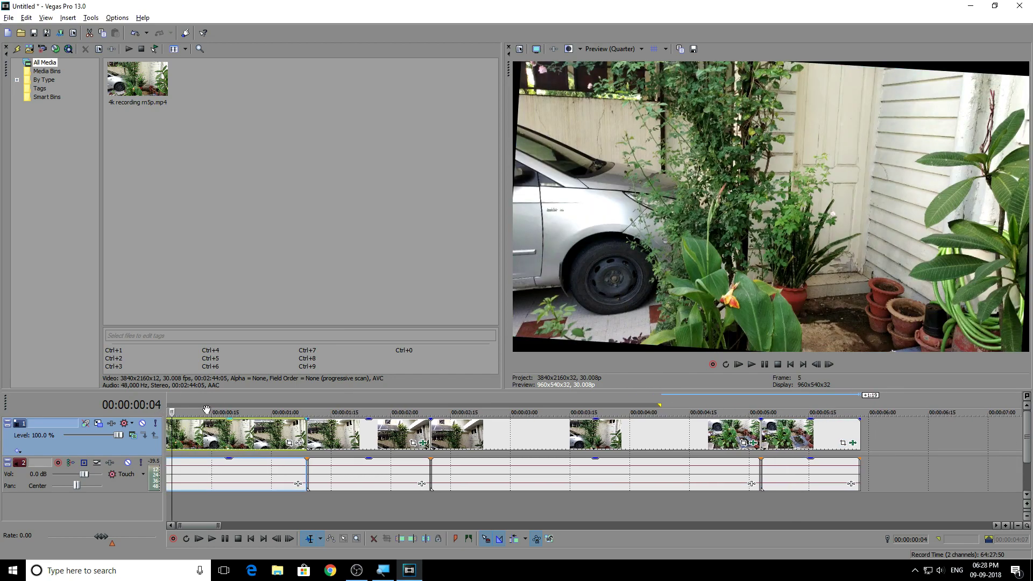
key("ctrl+Home")
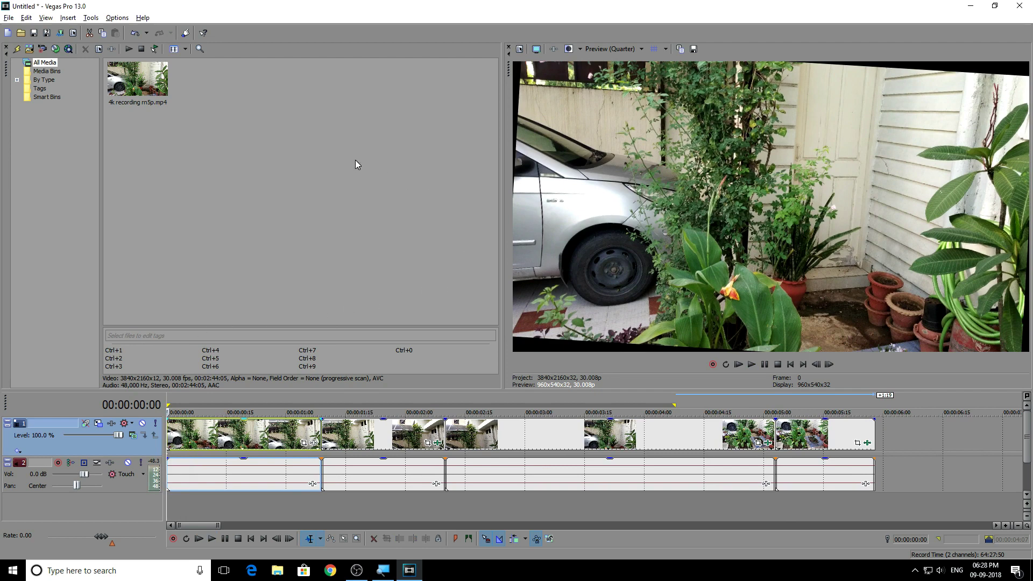
key("space")
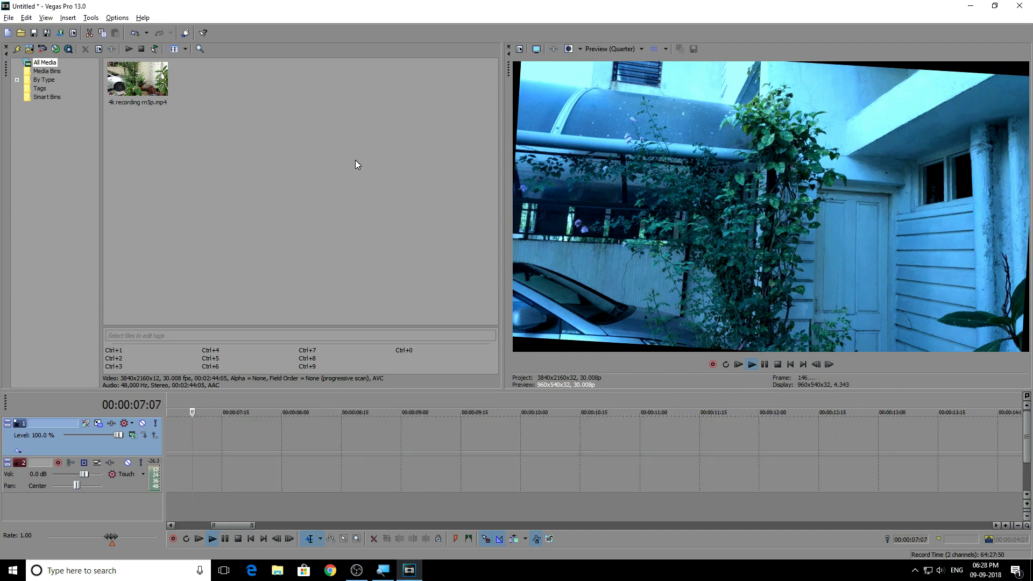
Step: Stop playback and open Render As with a customized MP4 template using a custom frame size
left_click(788, 365)
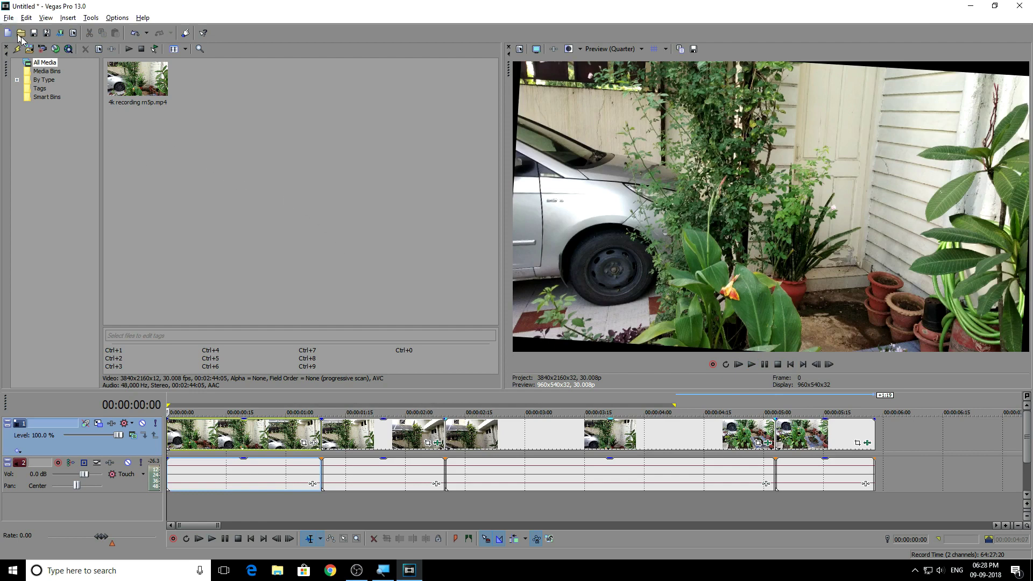
left_click(8, 18)
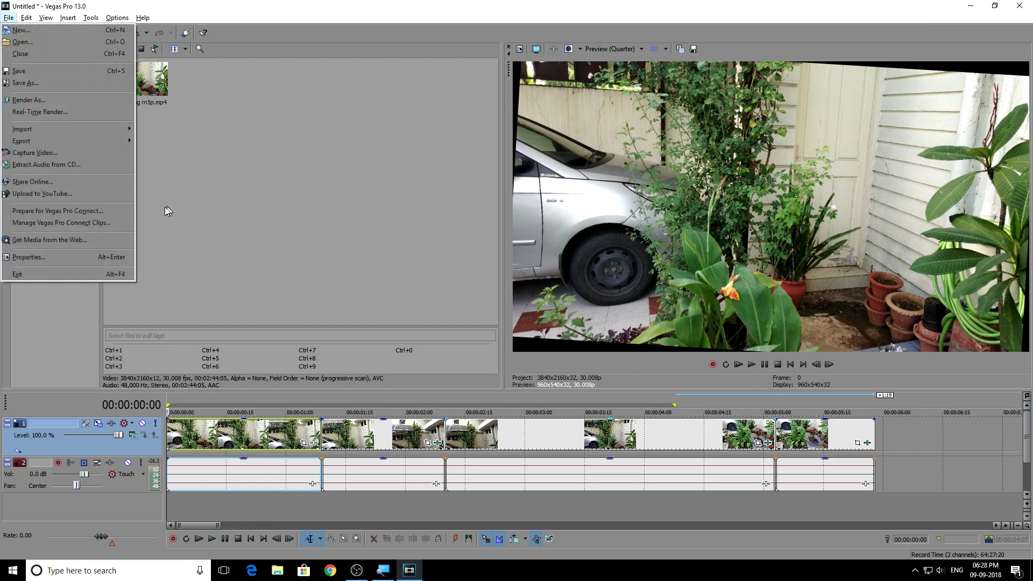
left_click(66, 100)
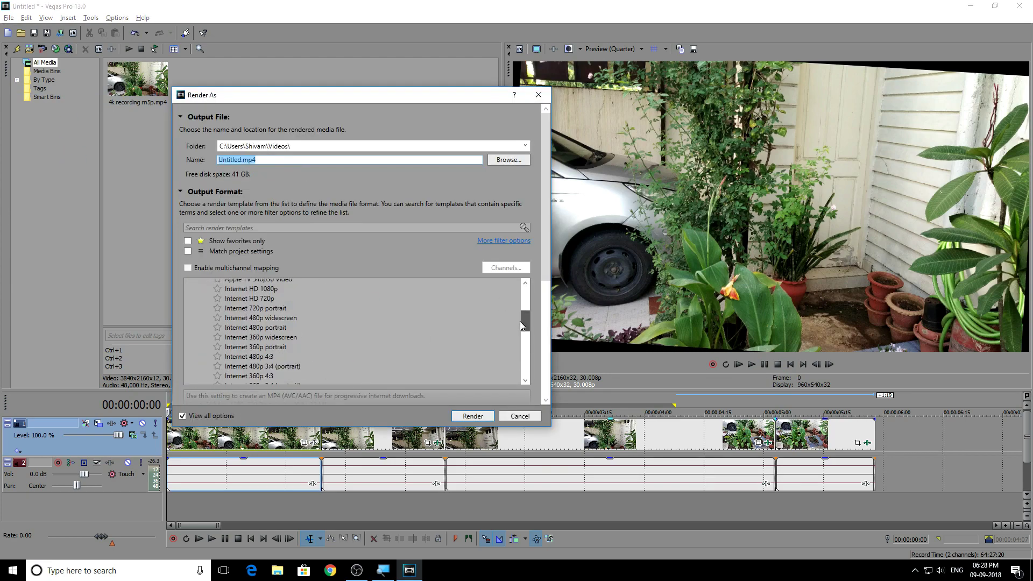
double_click(484, 291)
left_click(476, 170)
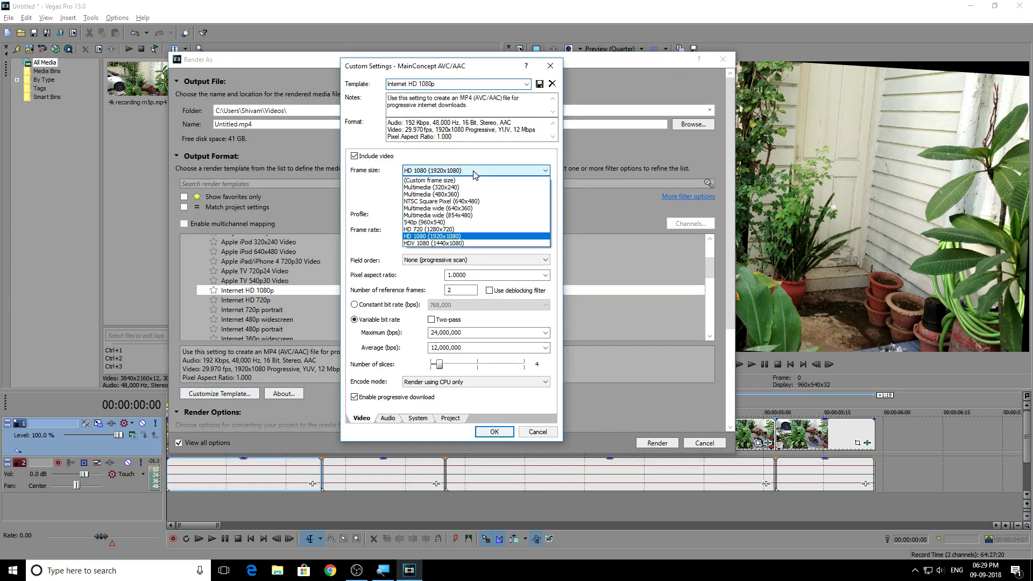
left_click(473, 215)
Step: Set 3840x2160 at 30 fps with 42,000,000 maximum and 30,000,000 average bit rate
double_click(454, 185)
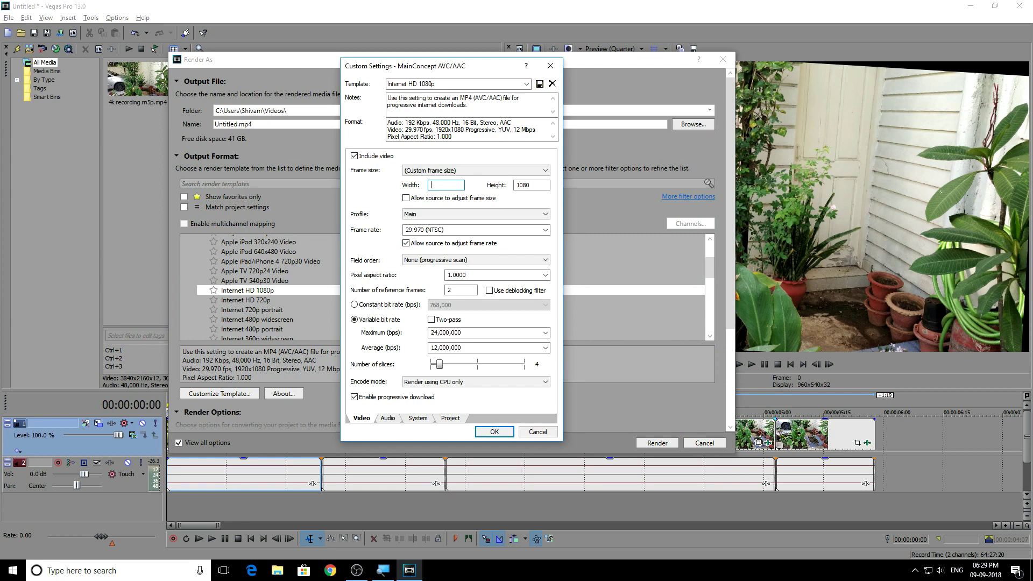
type("3840")
key("Tab")
type("2160")
key("Tab")
key("Tab")
key("Tab")
type("30")
triple_click(490, 332)
type("42000000")
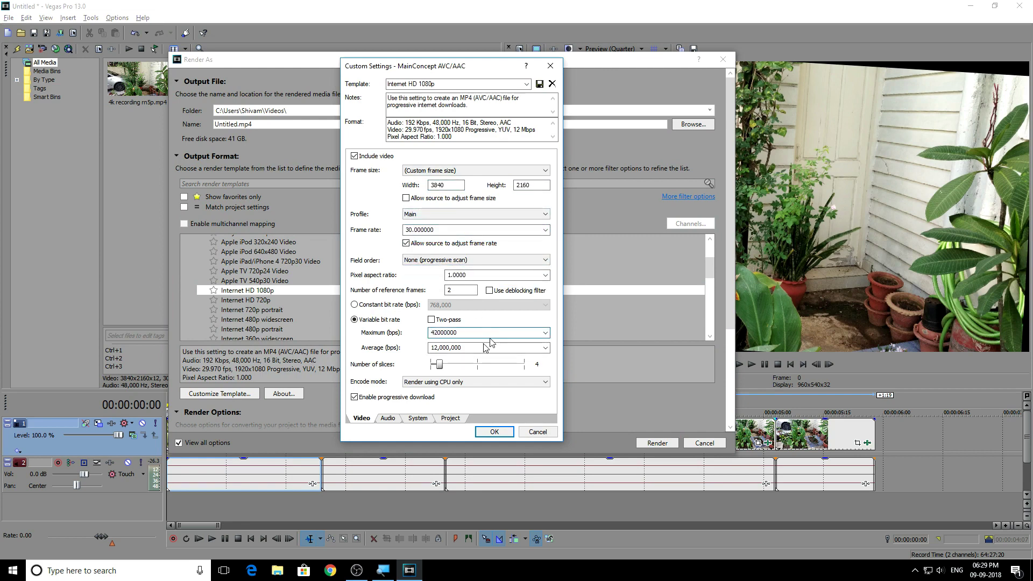
triple_click(487, 347)
type("30000000")
Step: Check the audio and encoder settings, then save the template as 'Internet 4K 2160p'
left_click(388, 418)
left_click(418, 418)
left_click(362, 418)
triple_click(474, 84)
type("Internet")
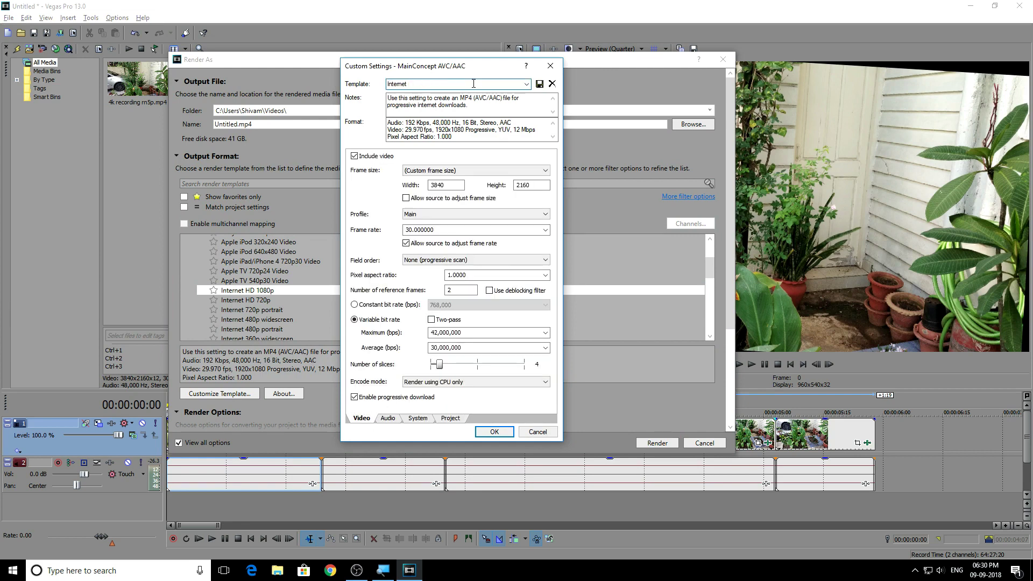
left_click(540, 83)
left_click(493, 431)
Step: Accept the custom settings and start rendering to Untitled.mp4
left_click(220, 393)
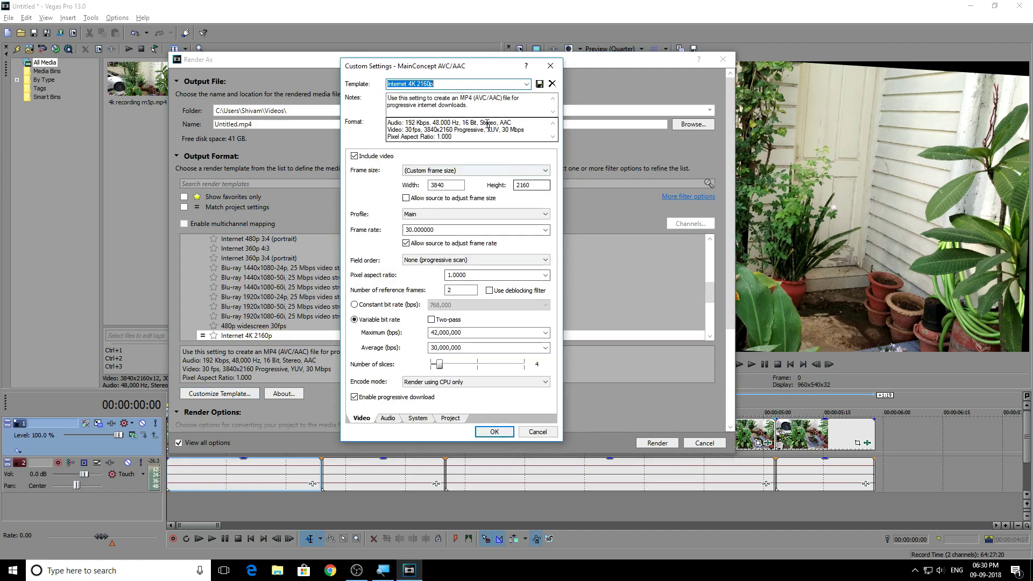
left_click_drag(452, 137, 382, 114)
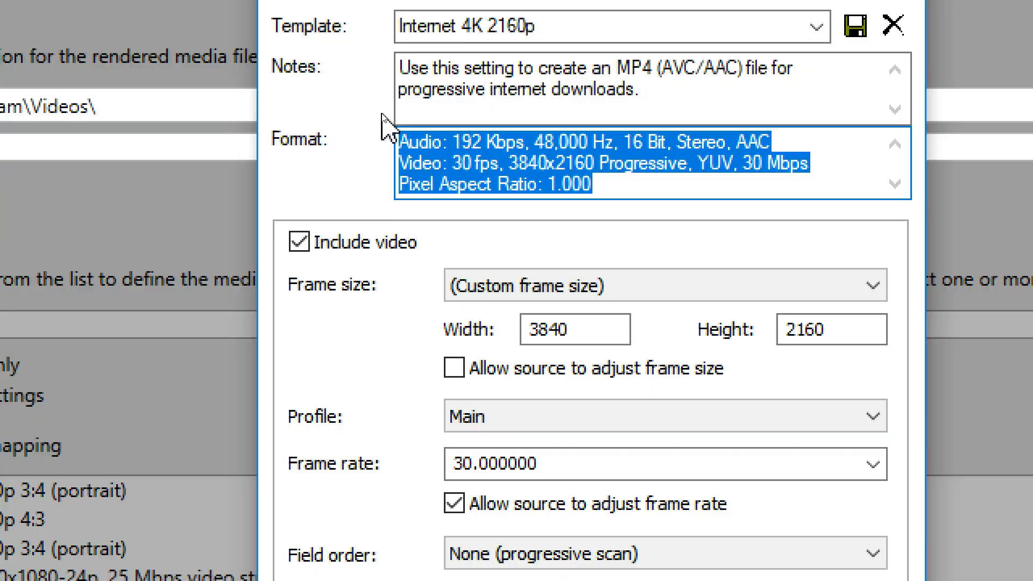
key("Return")
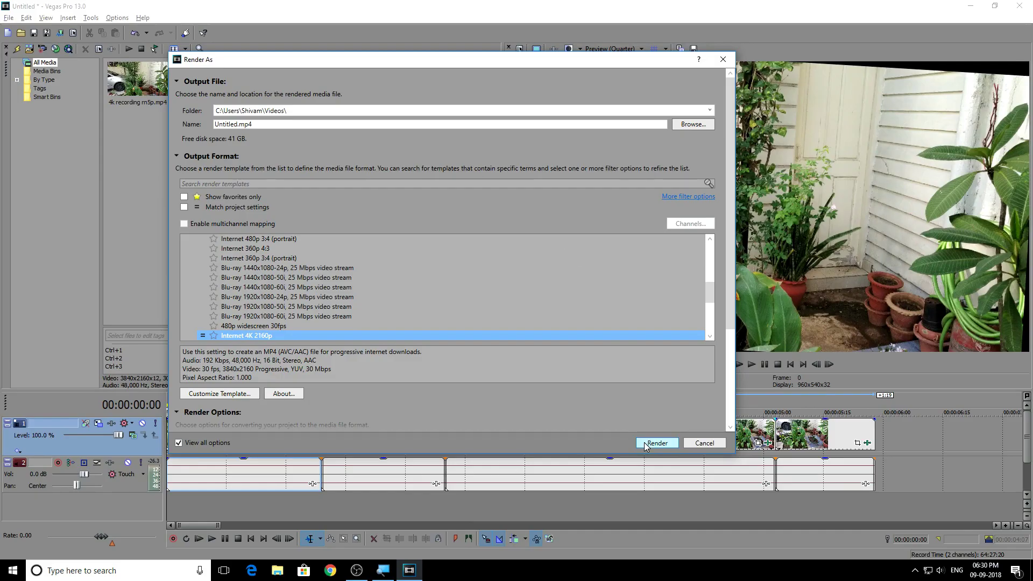
key("Return")
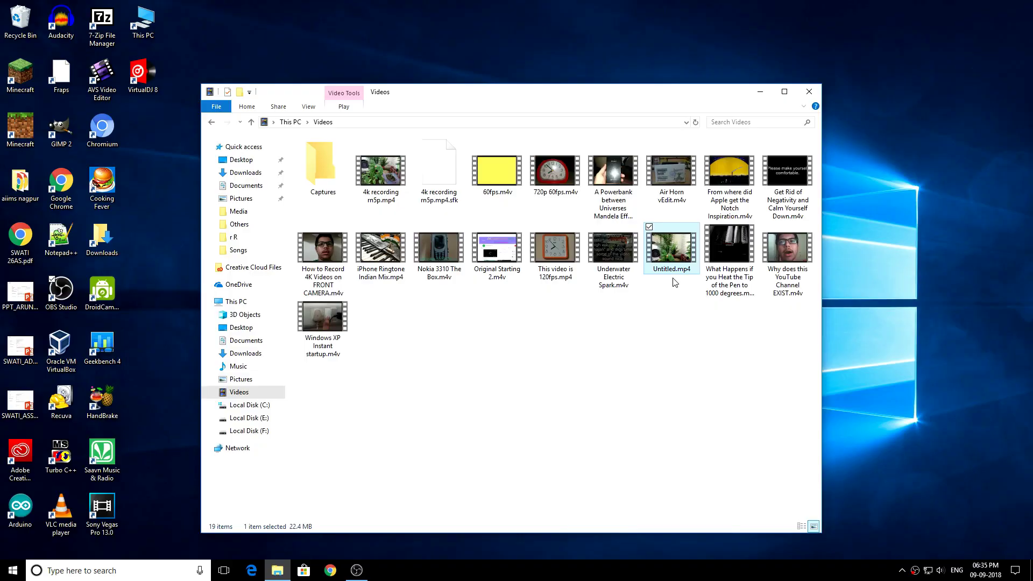
key("super+plus")
key("super+plus")
key("super+plus")
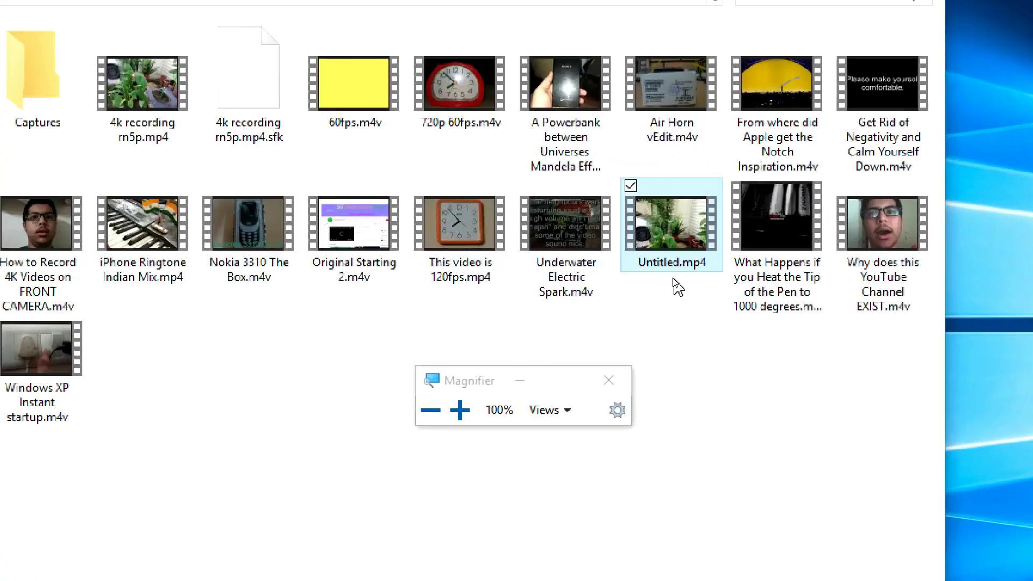
key("super+plus")
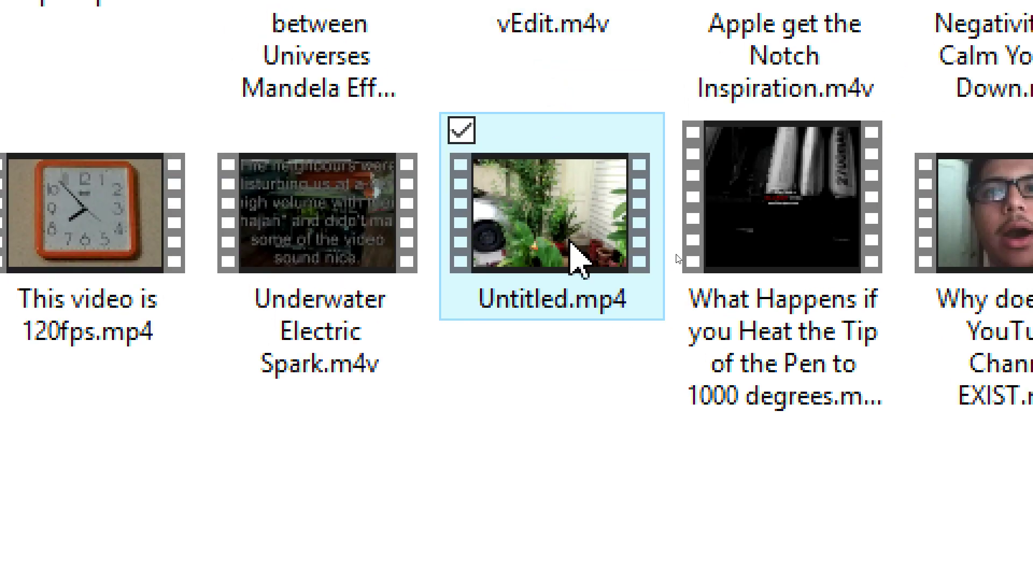
right_click(571, 245)
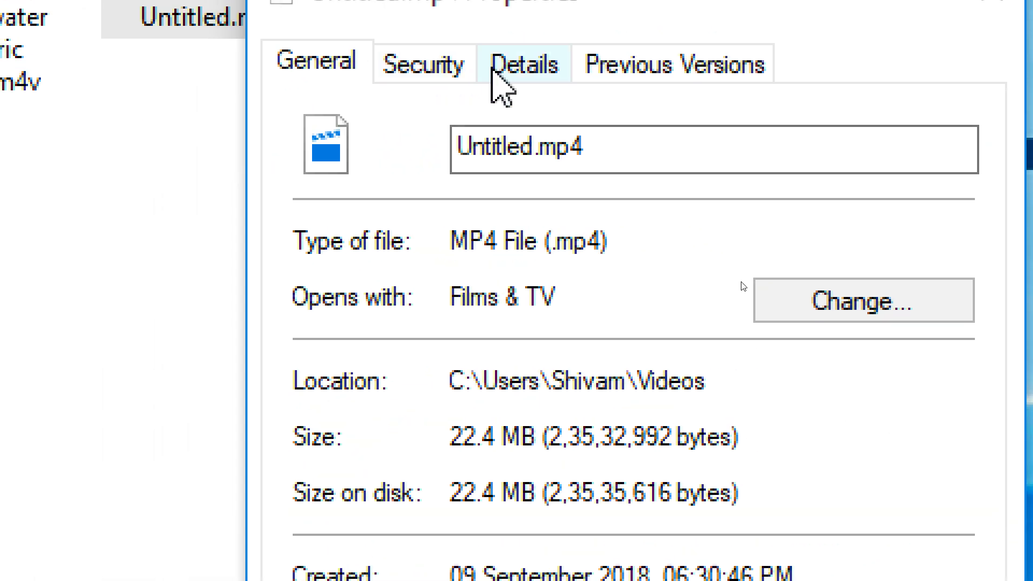
left_click(473, 39)
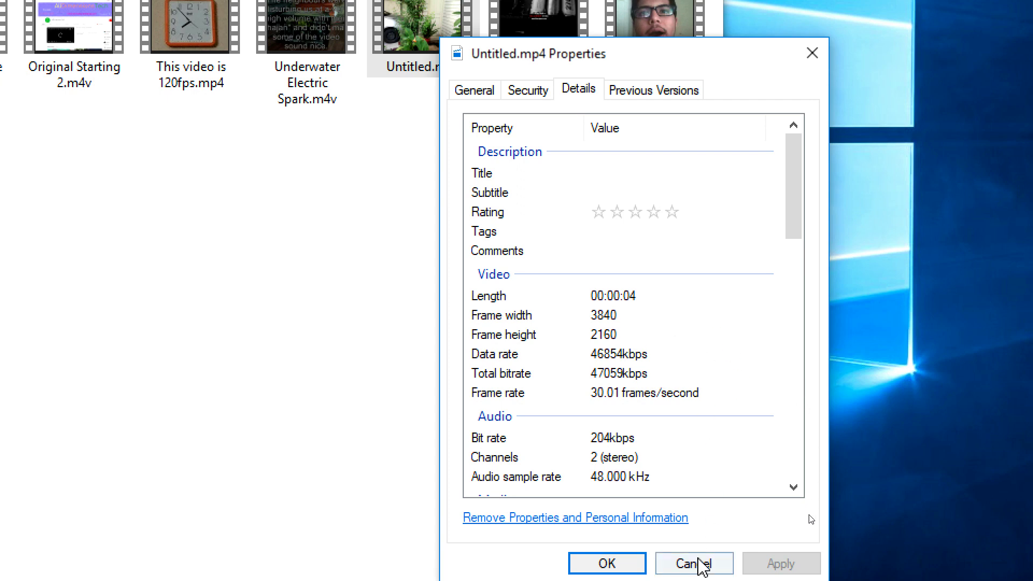
left_click(698, 562)
double_click(432, 54)
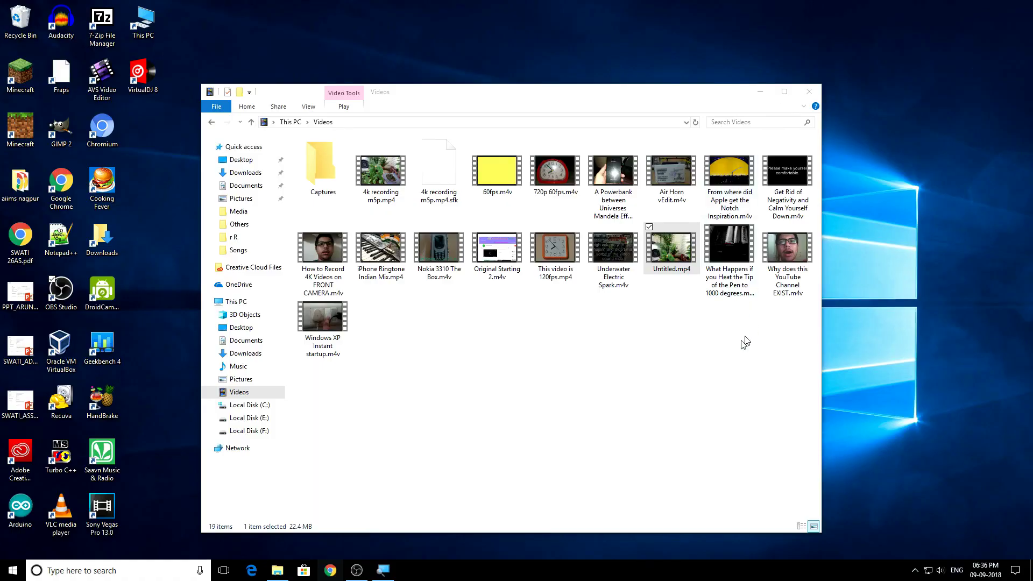
Step: Close the File Explorer Videos window, leaving only the desktop icons visible
left_click(809, 91)
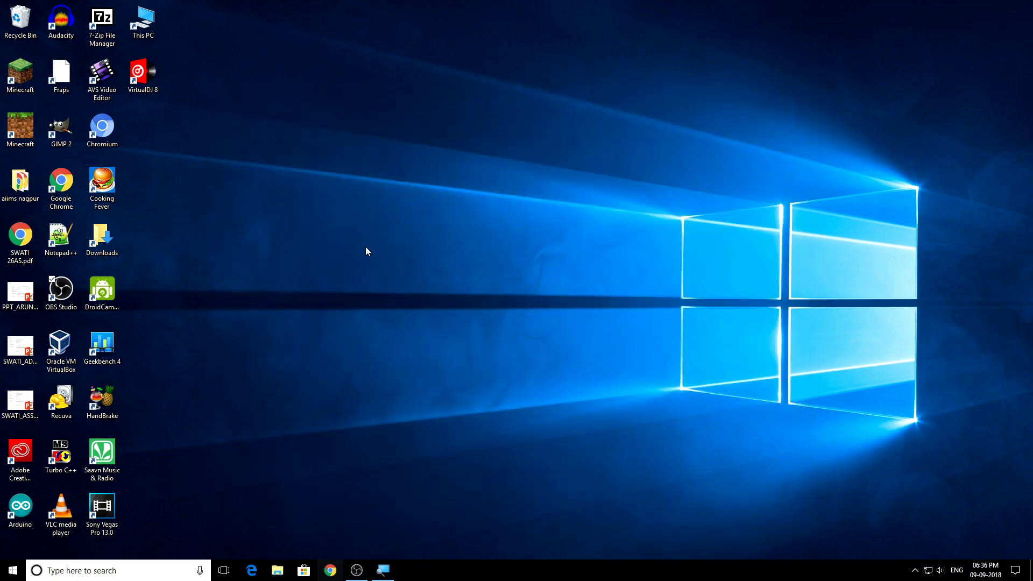